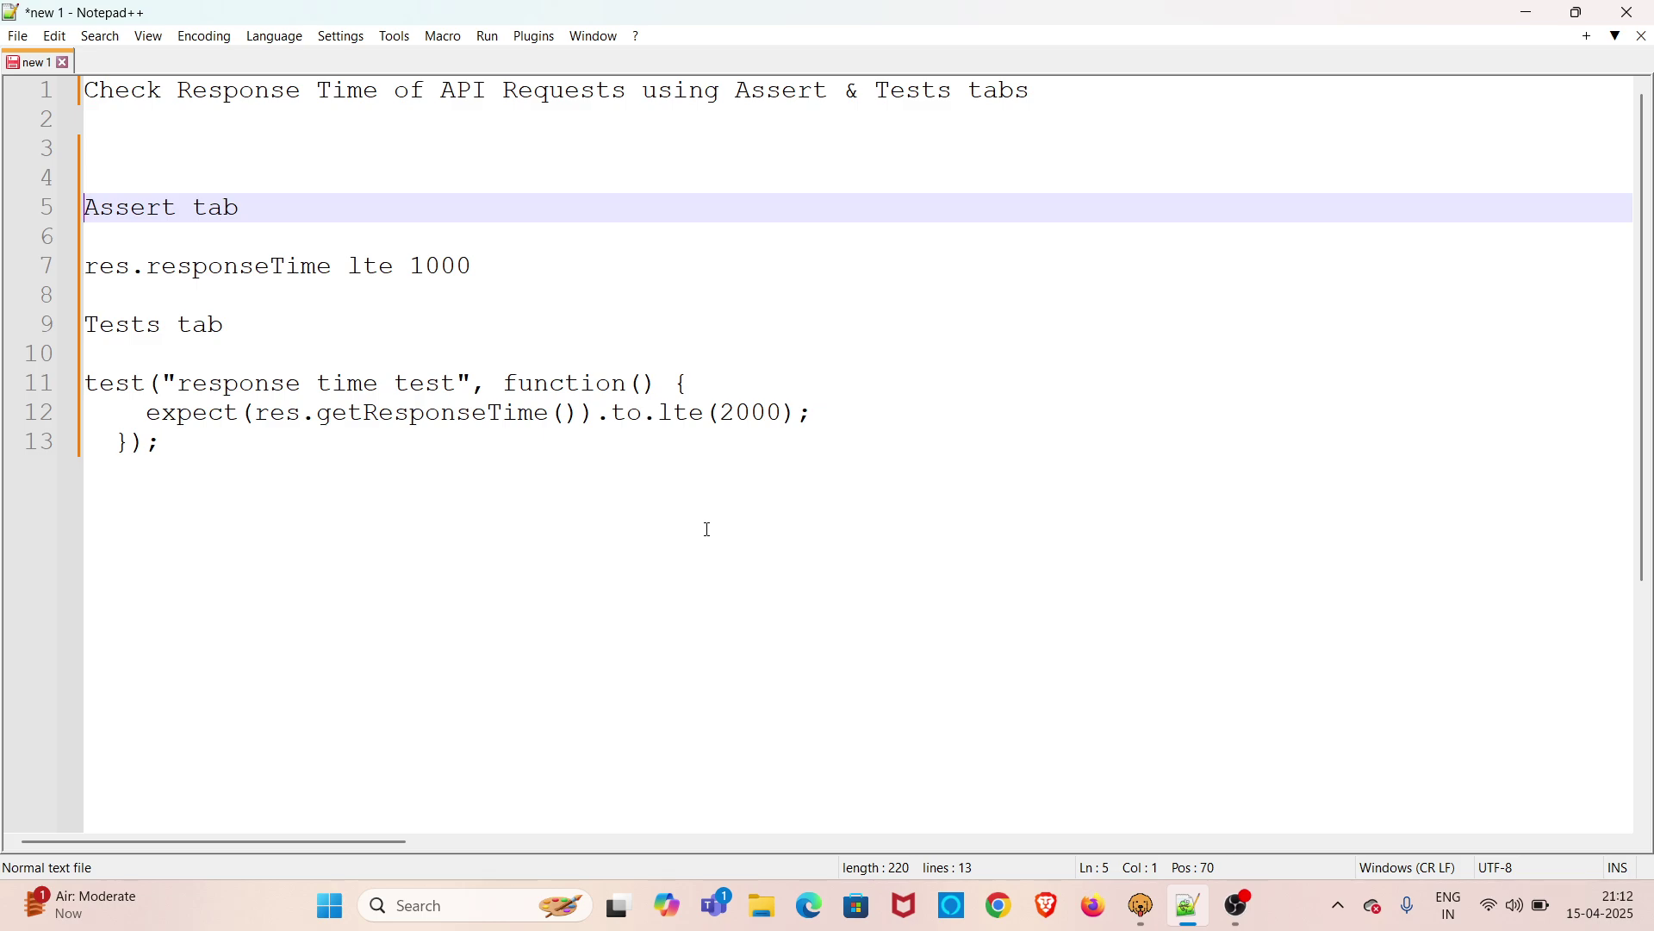
Step: Switch from the Notepad++ notes to Bruno's POST Generate Bearer Token request
click(1140, 905)
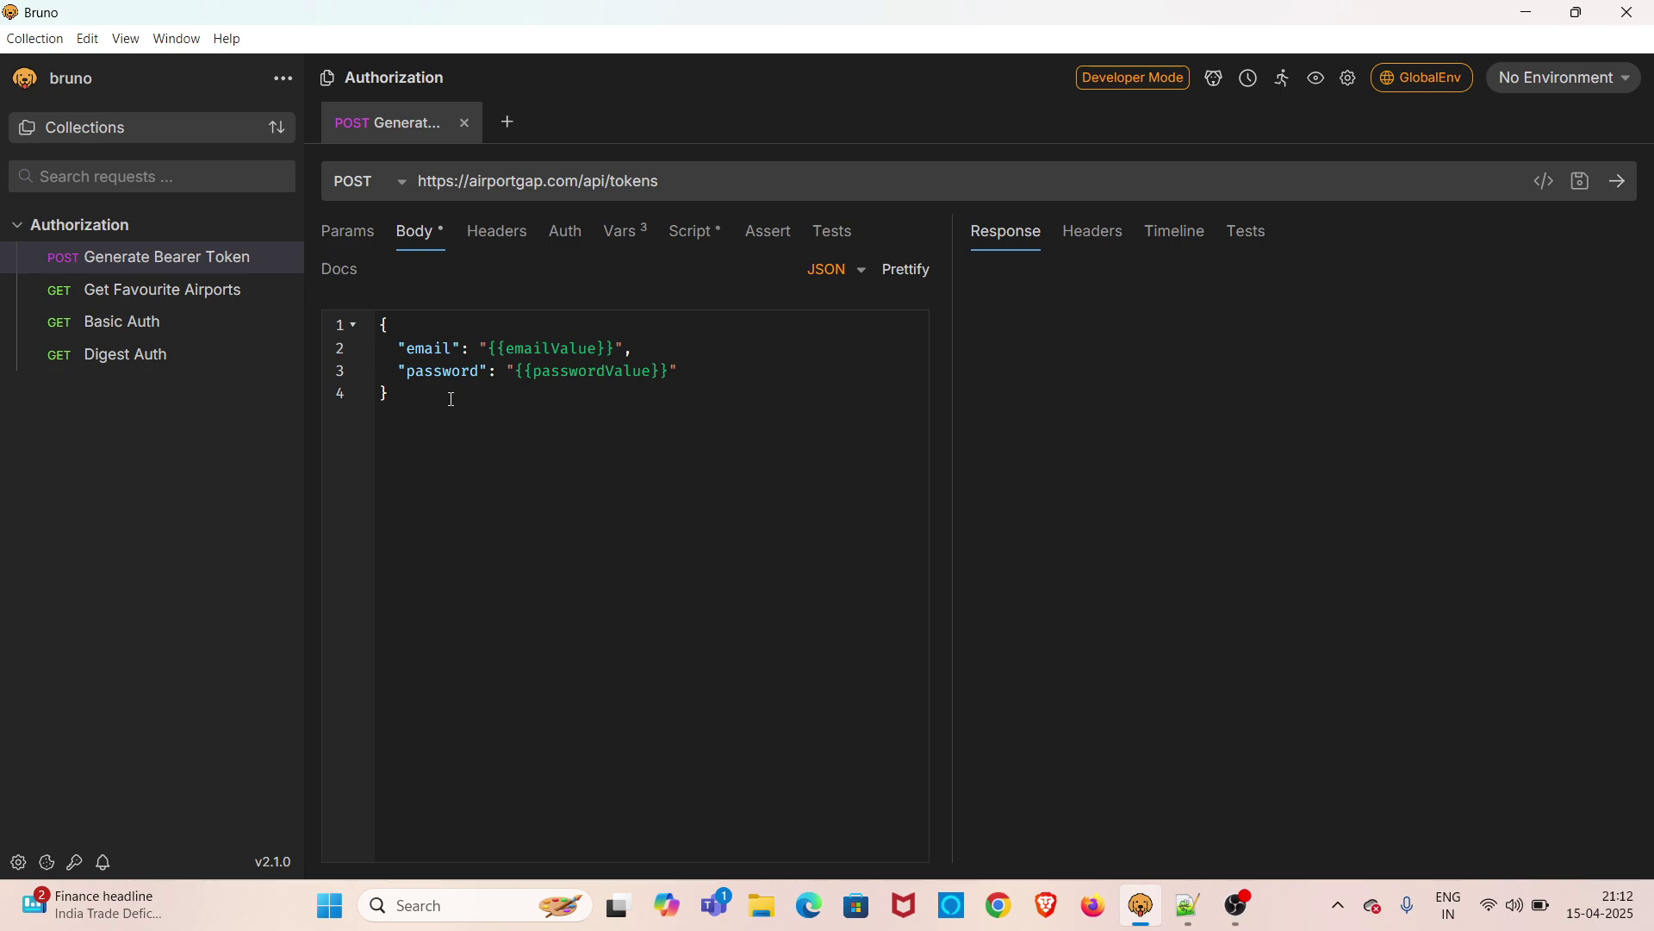
Step: Send the Generate Bearer Token request and receive 200 OK with a token
click(1618, 181)
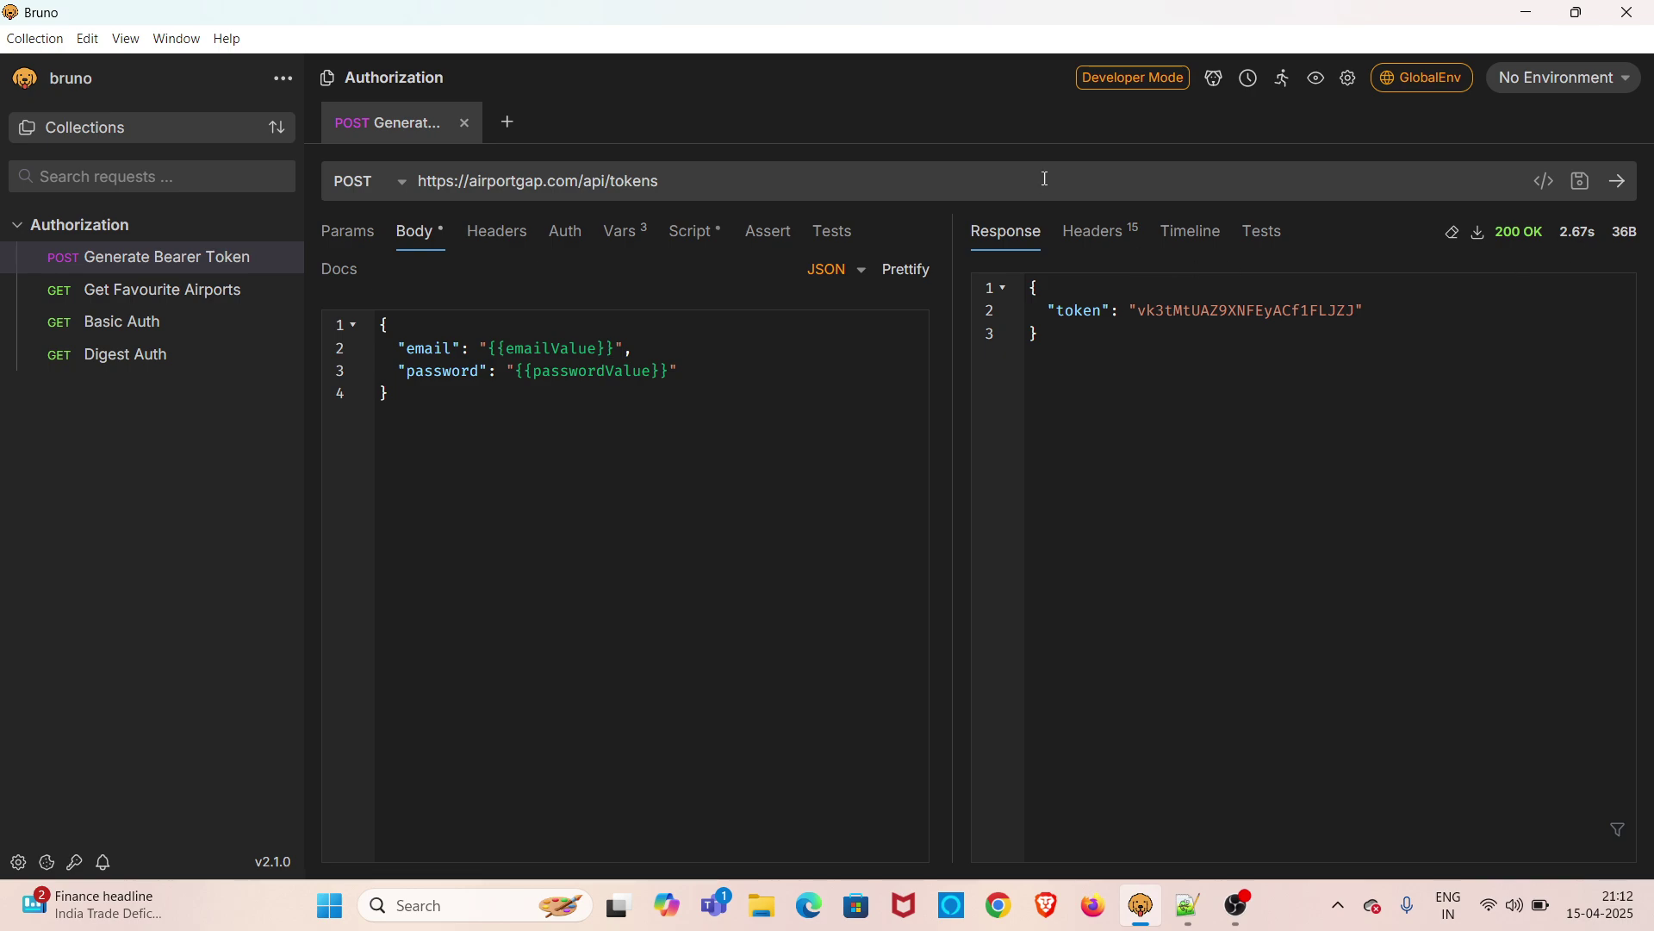
Step: Add an assertion res.responseTime lte 1000 in the Assert tab
click(763, 238)
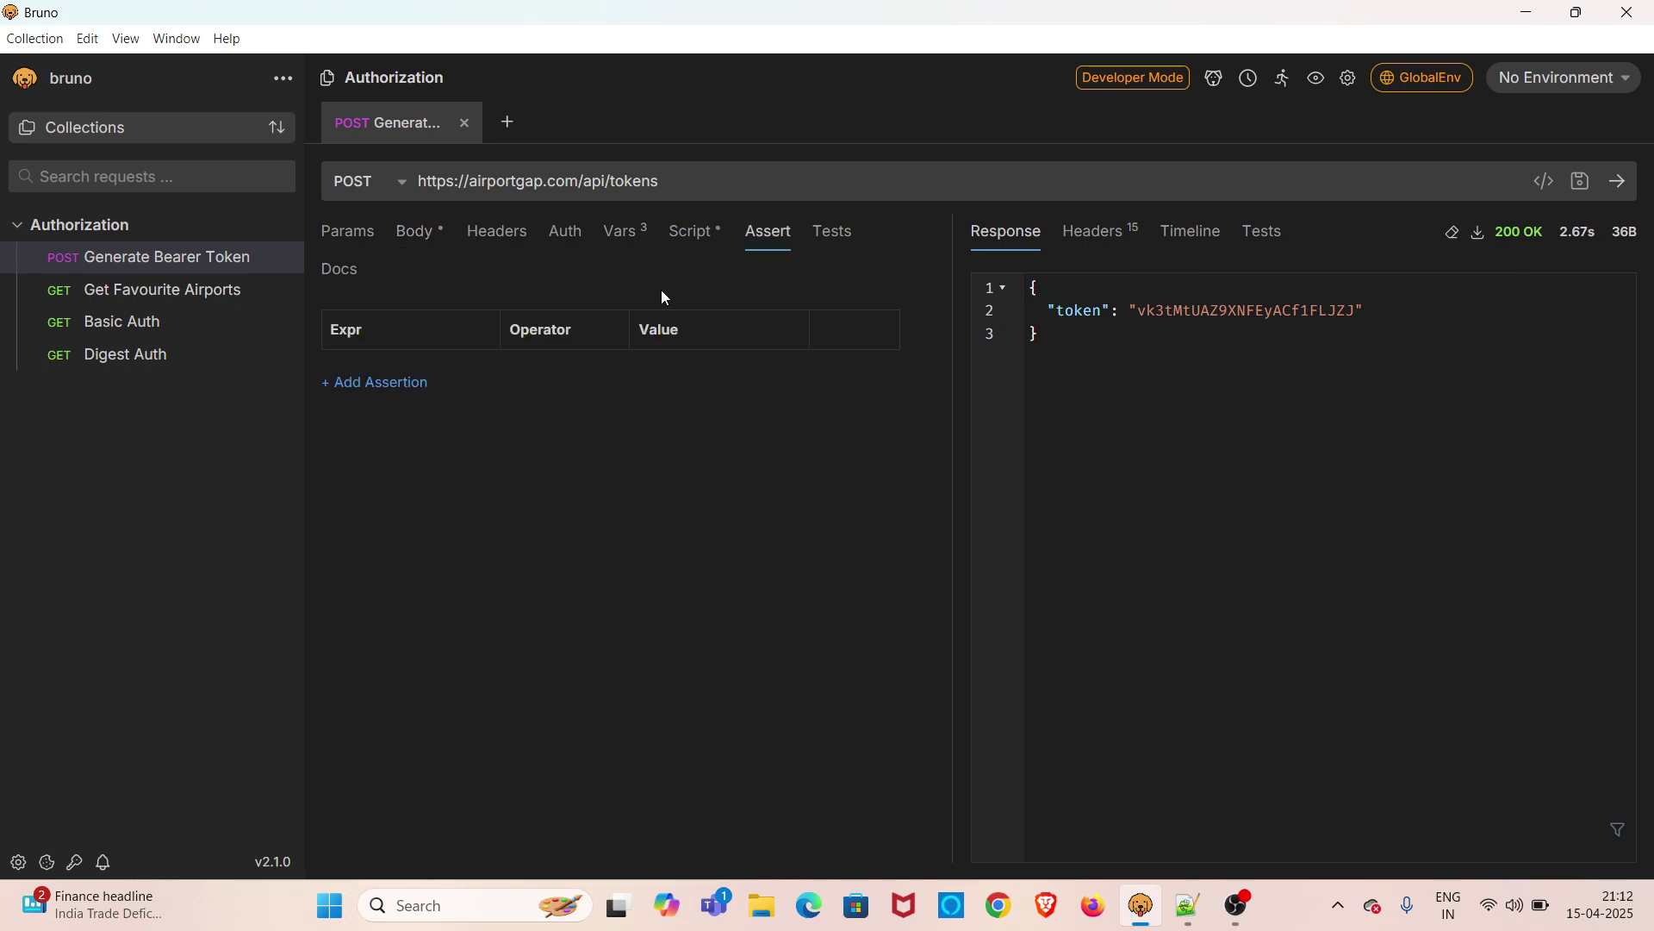
click(367, 385)
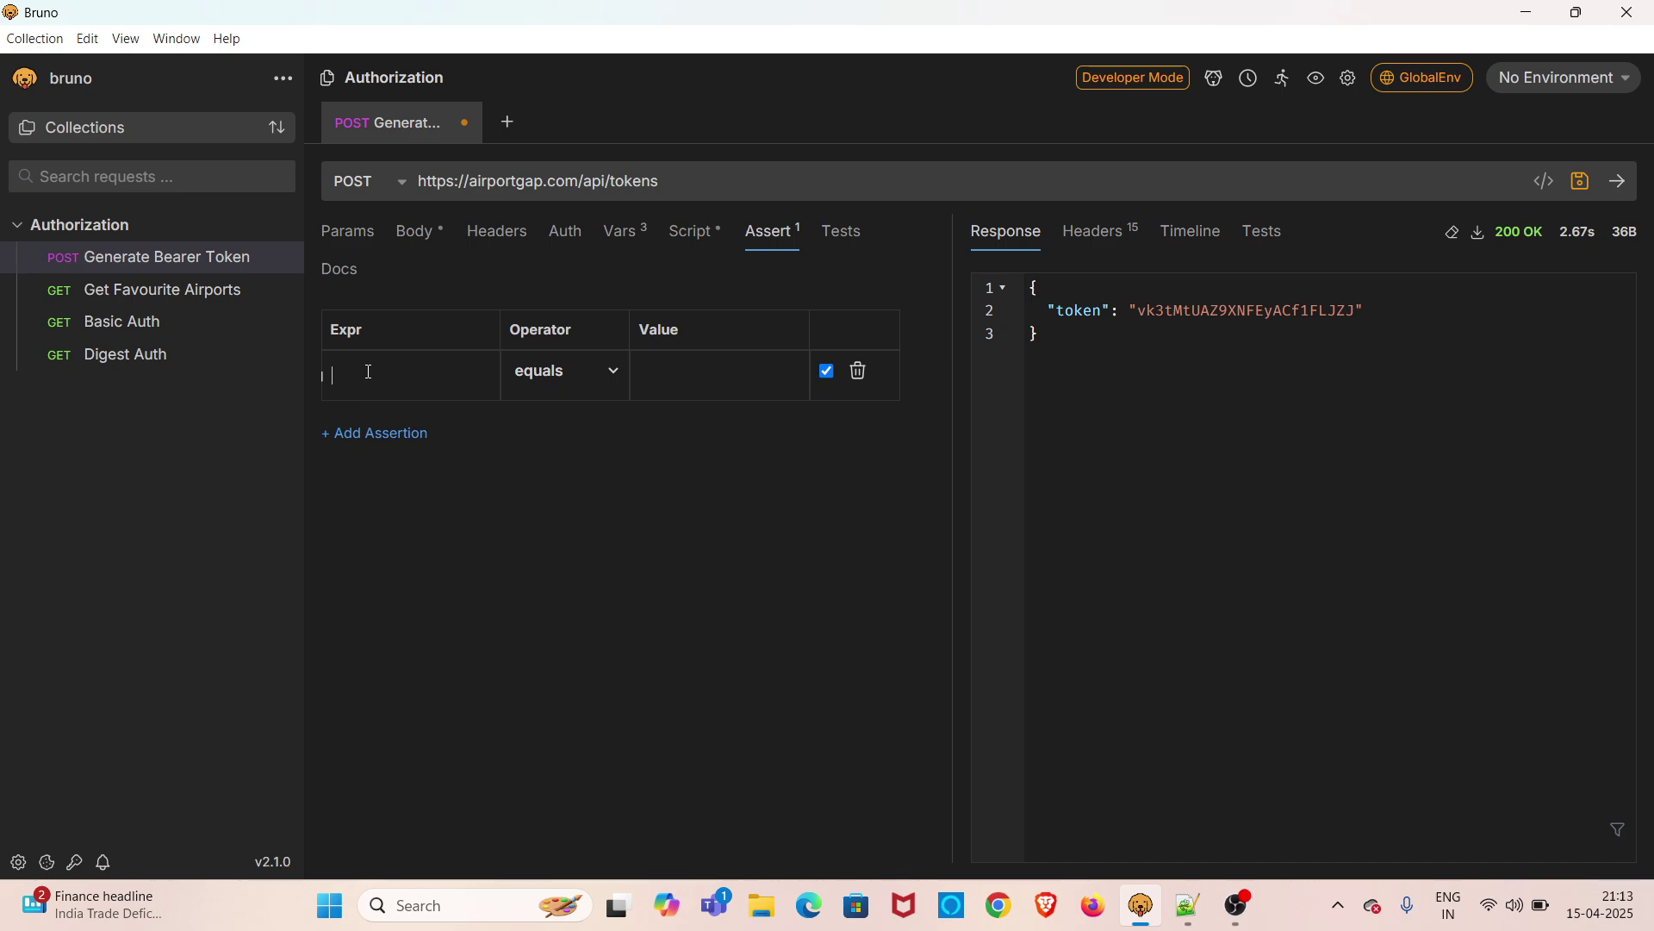
text(res)
text(.respon)
text(seTime)
click(581, 370)
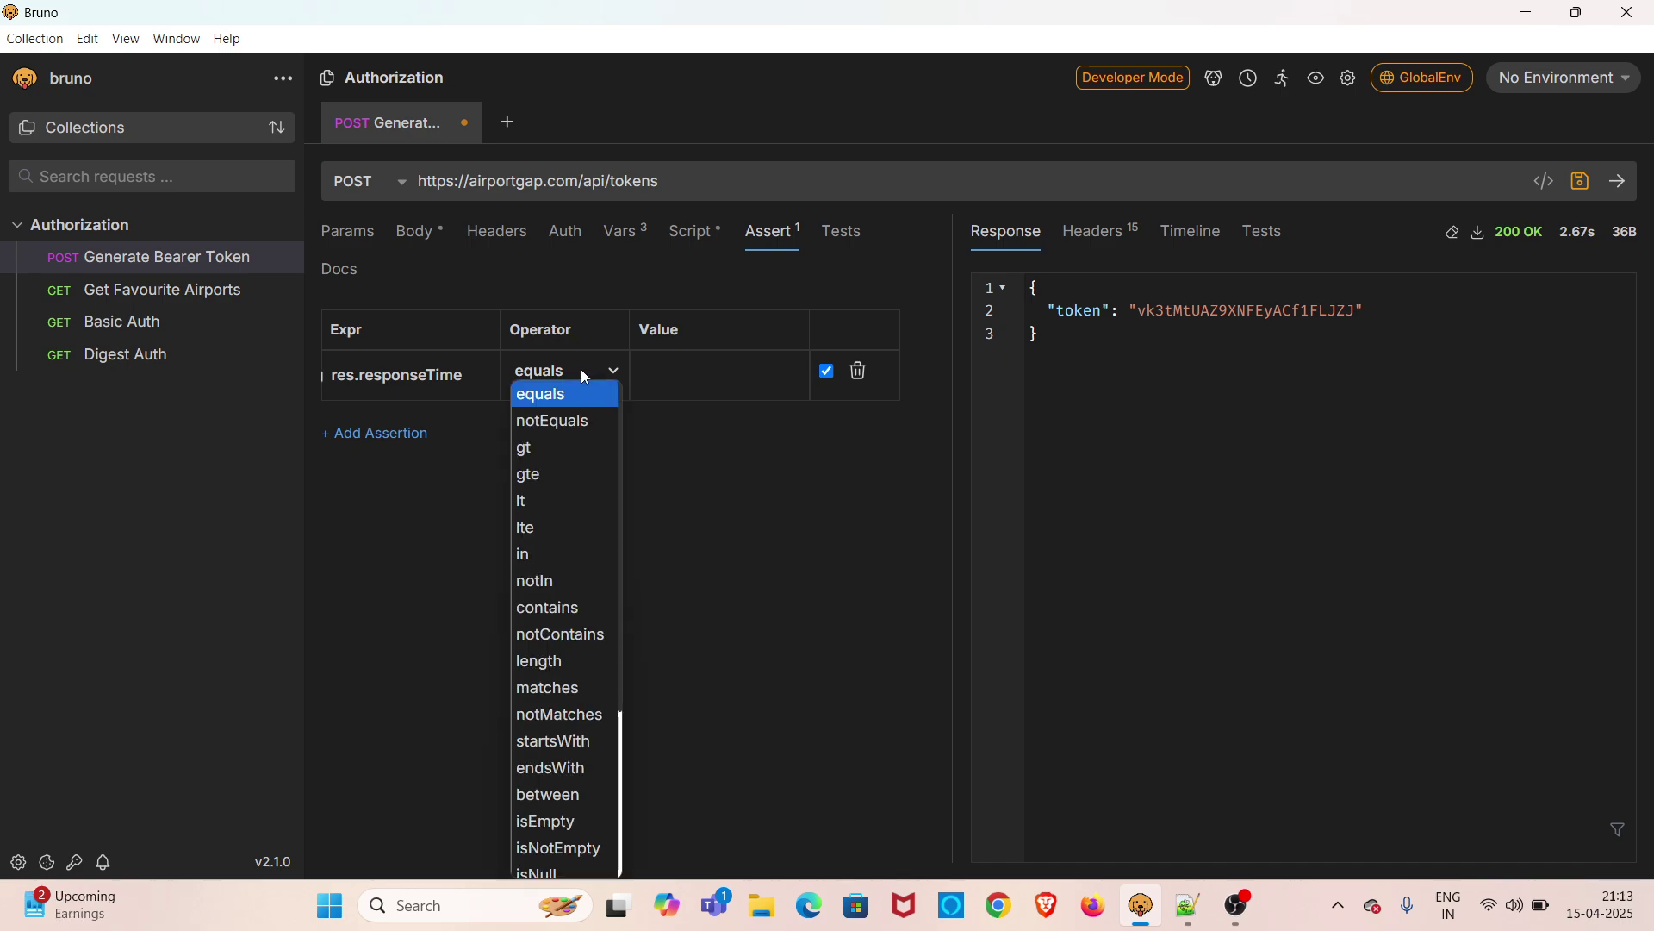
click(526, 529)
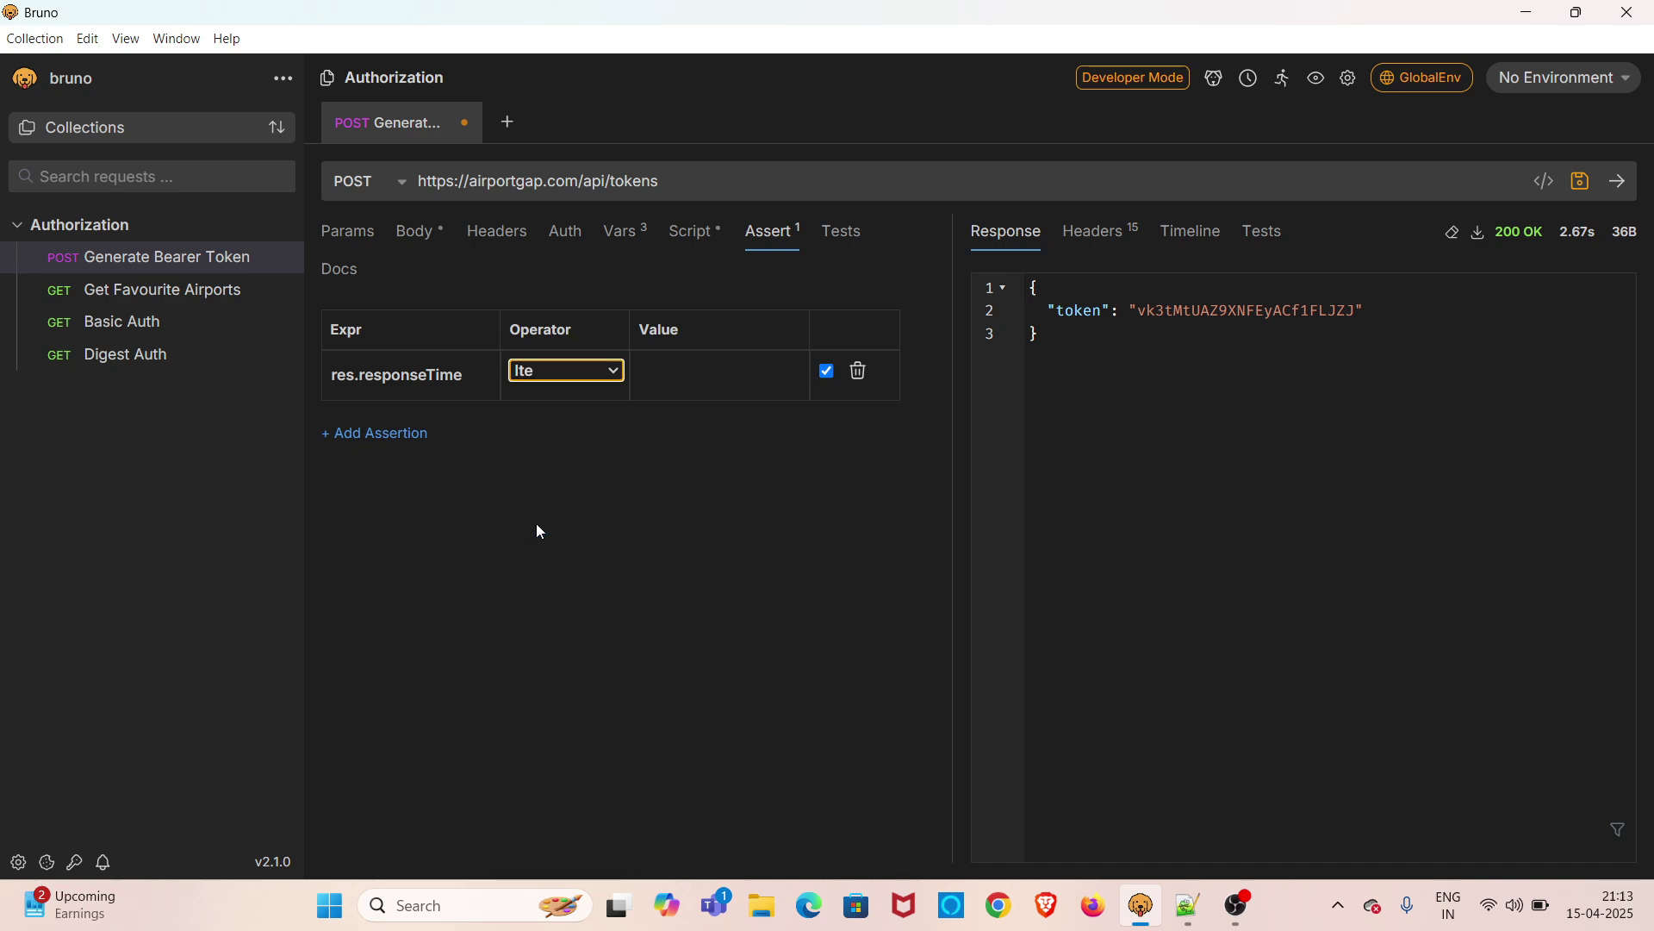
click(670, 374)
text(1000)
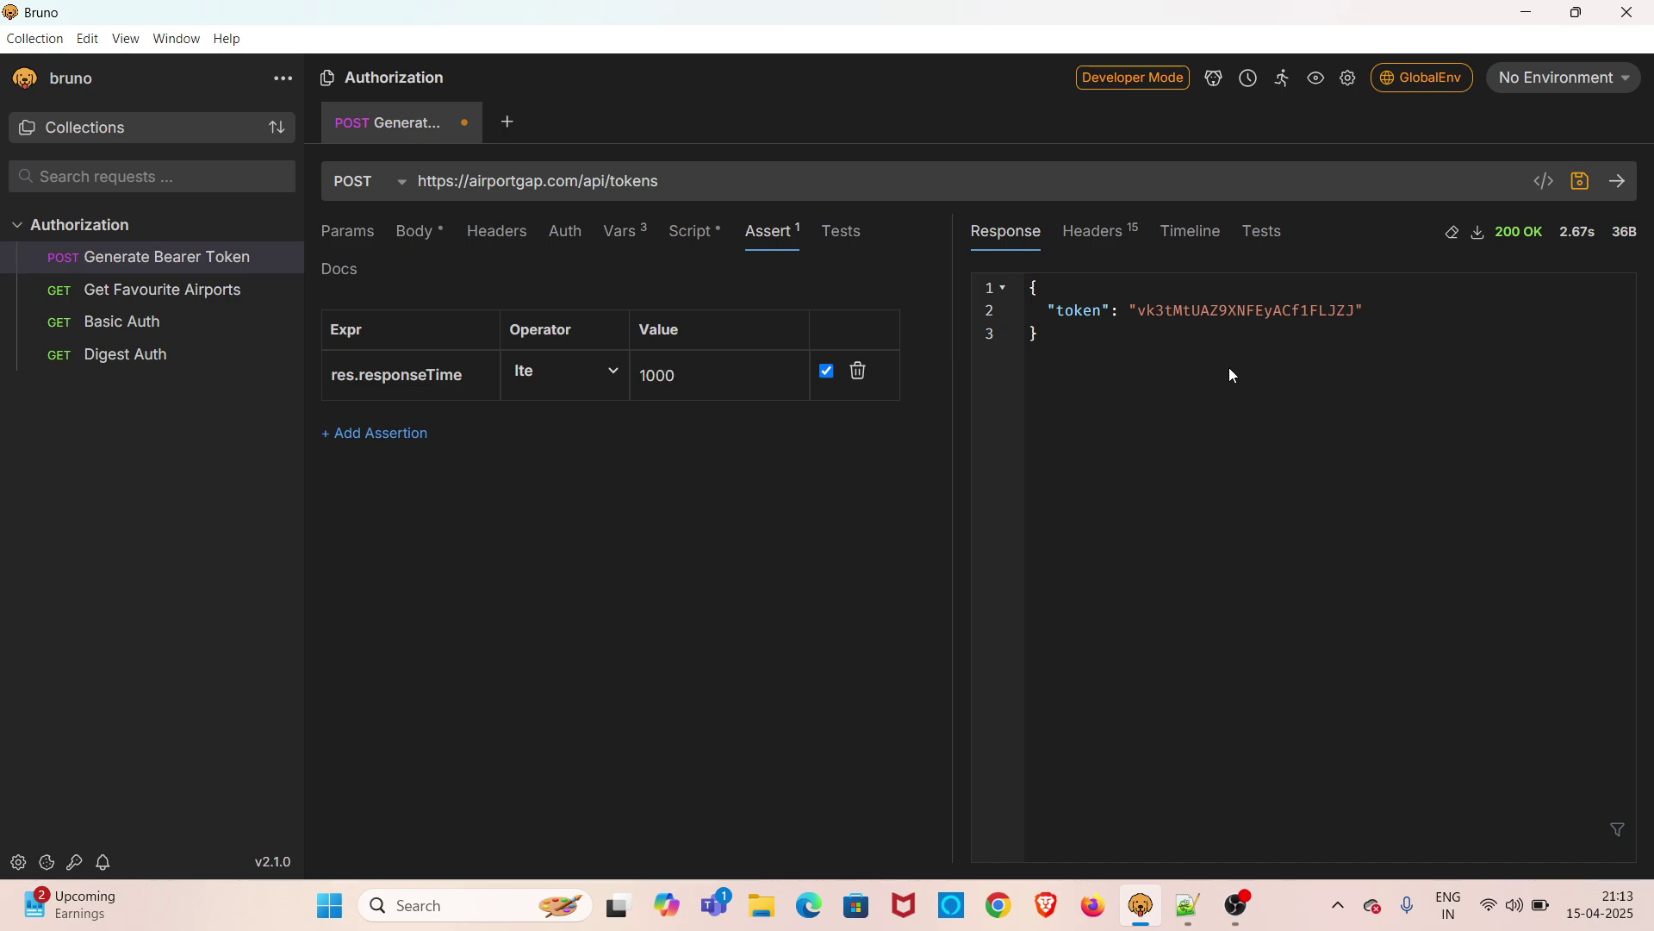
Step: Copy the three-line response time test from the Notepad++ notes and return to Bruno's Tests editor
click(841, 240)
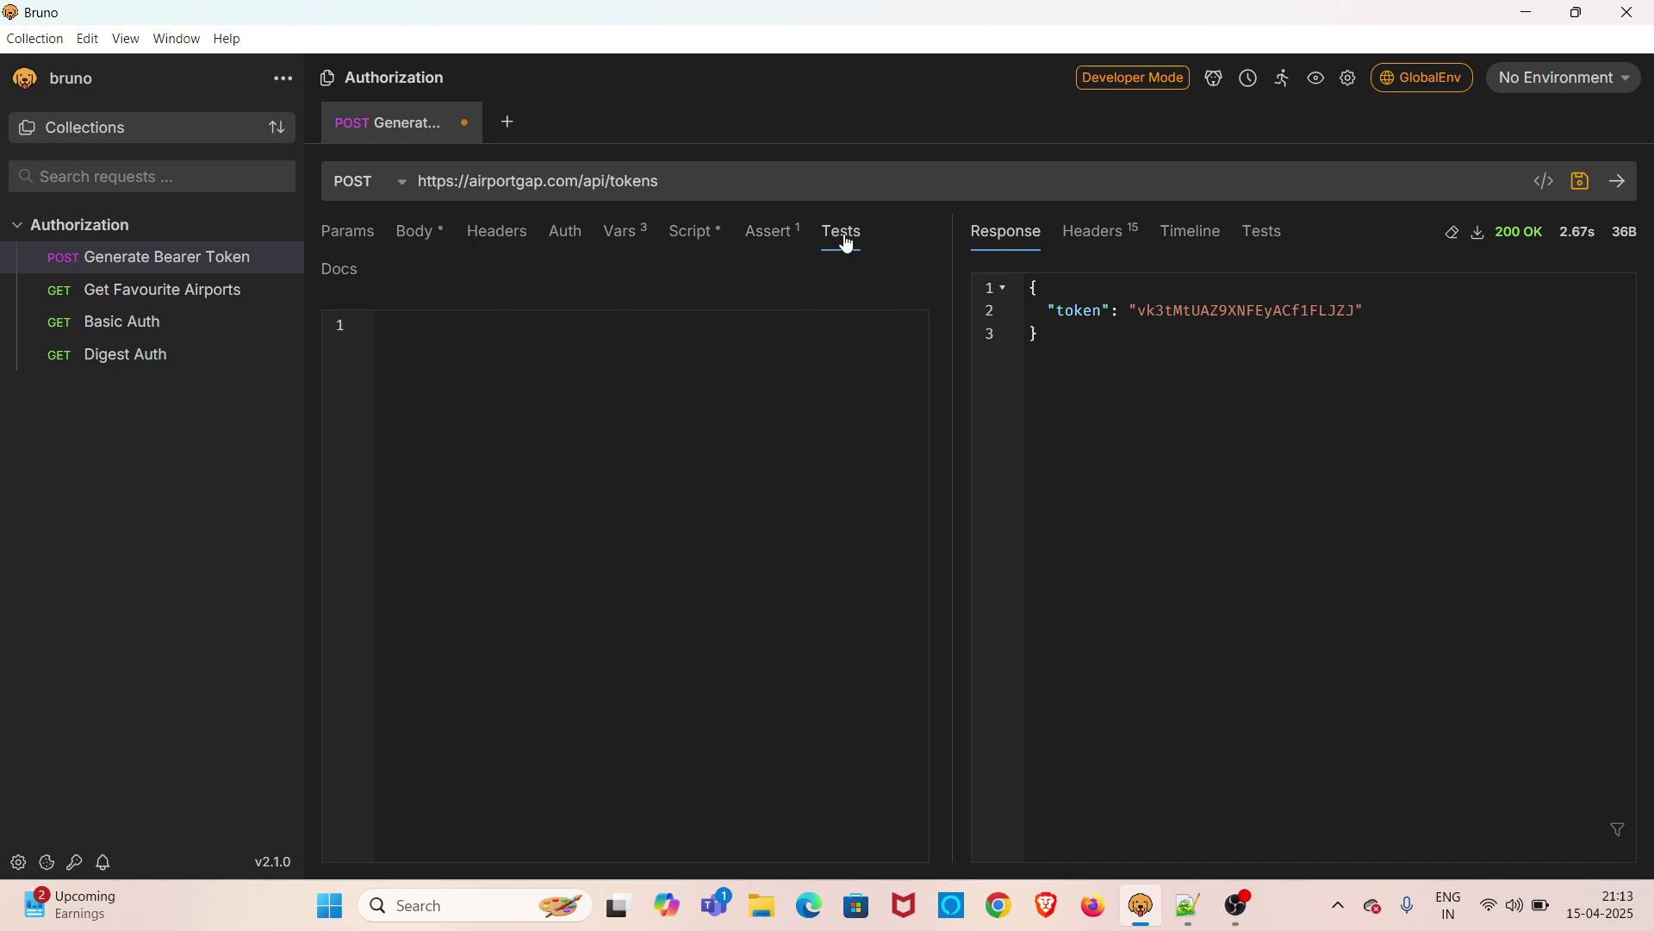
click(1187, 911)
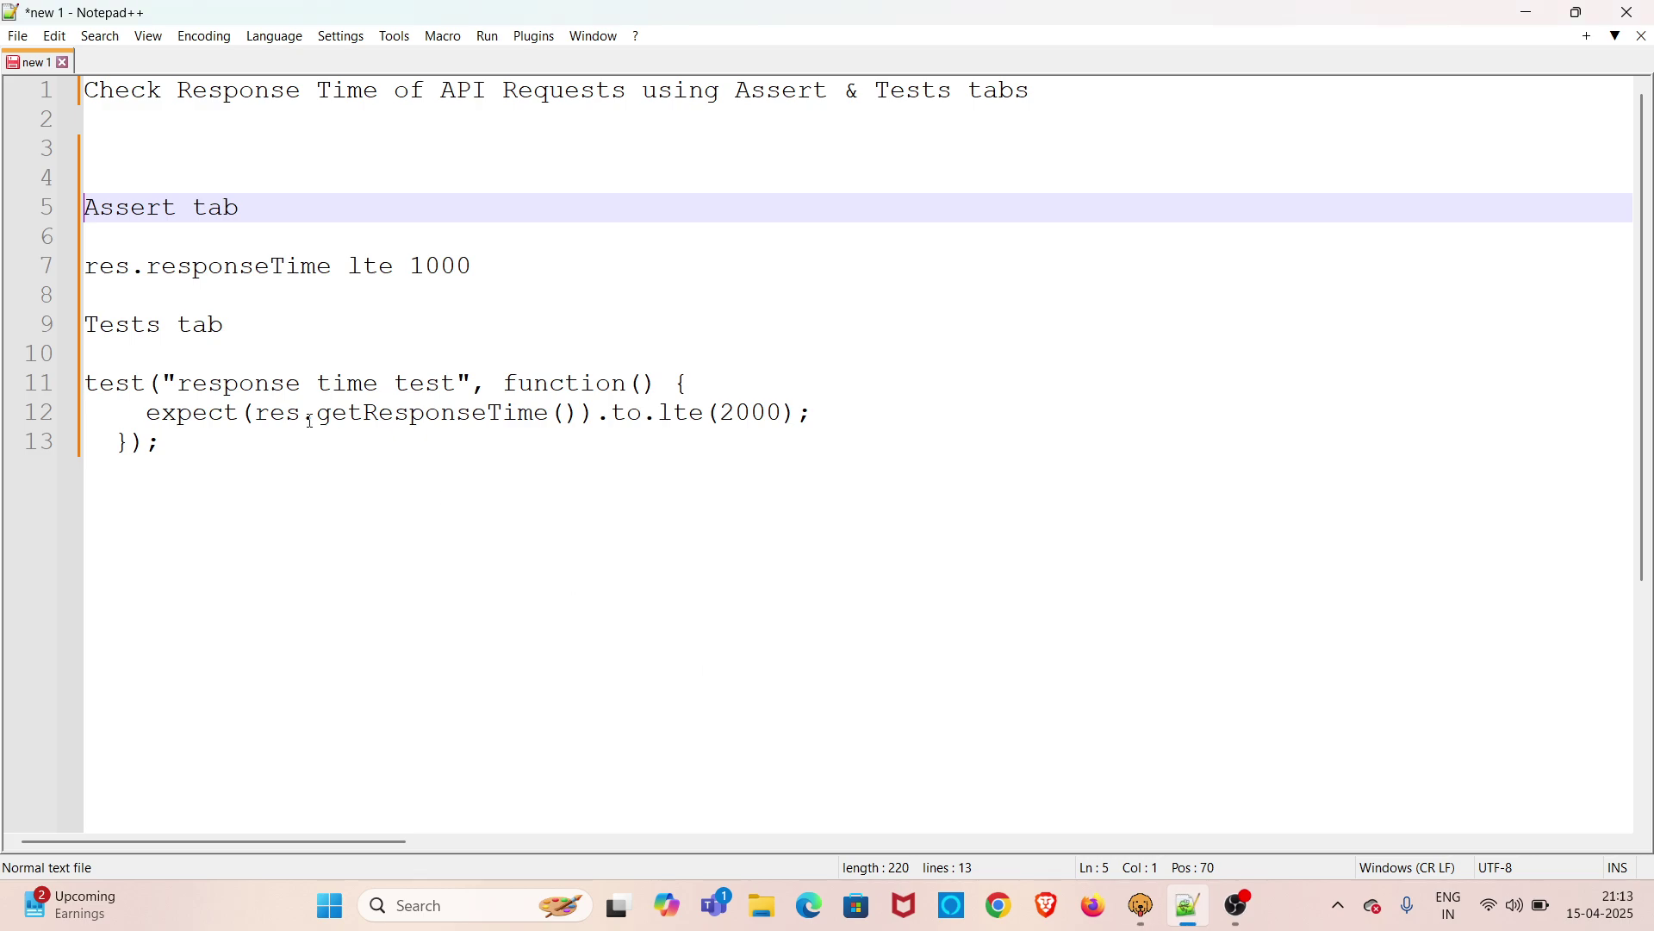
drag(182, 441, 48, 383)
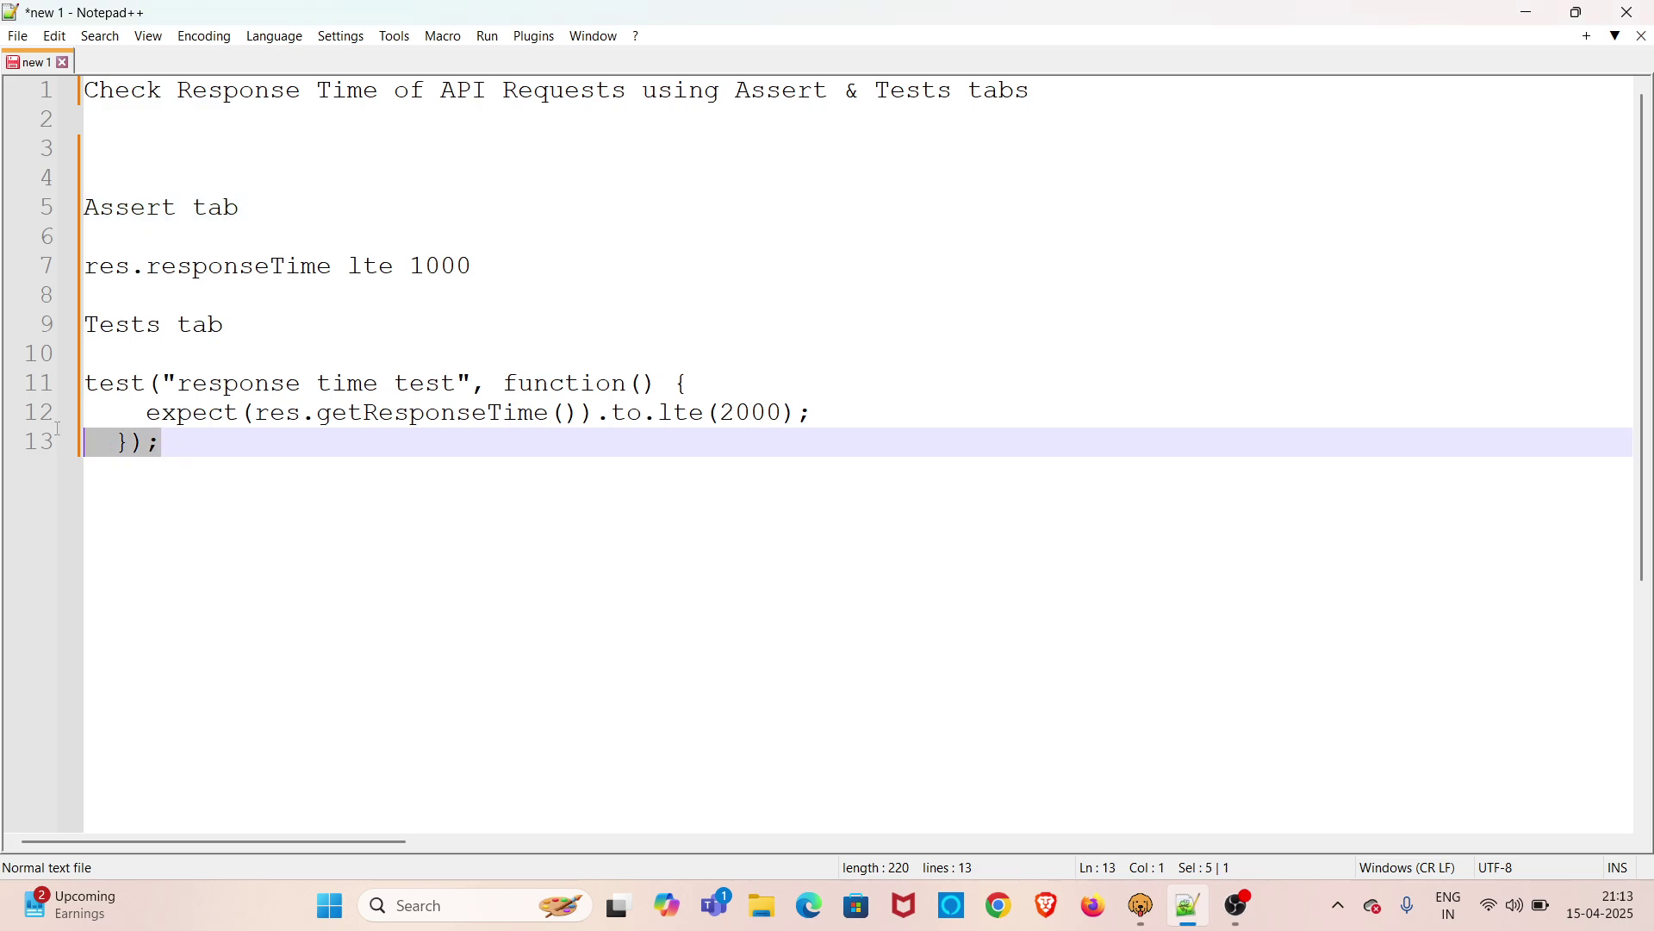
click(836, 602)
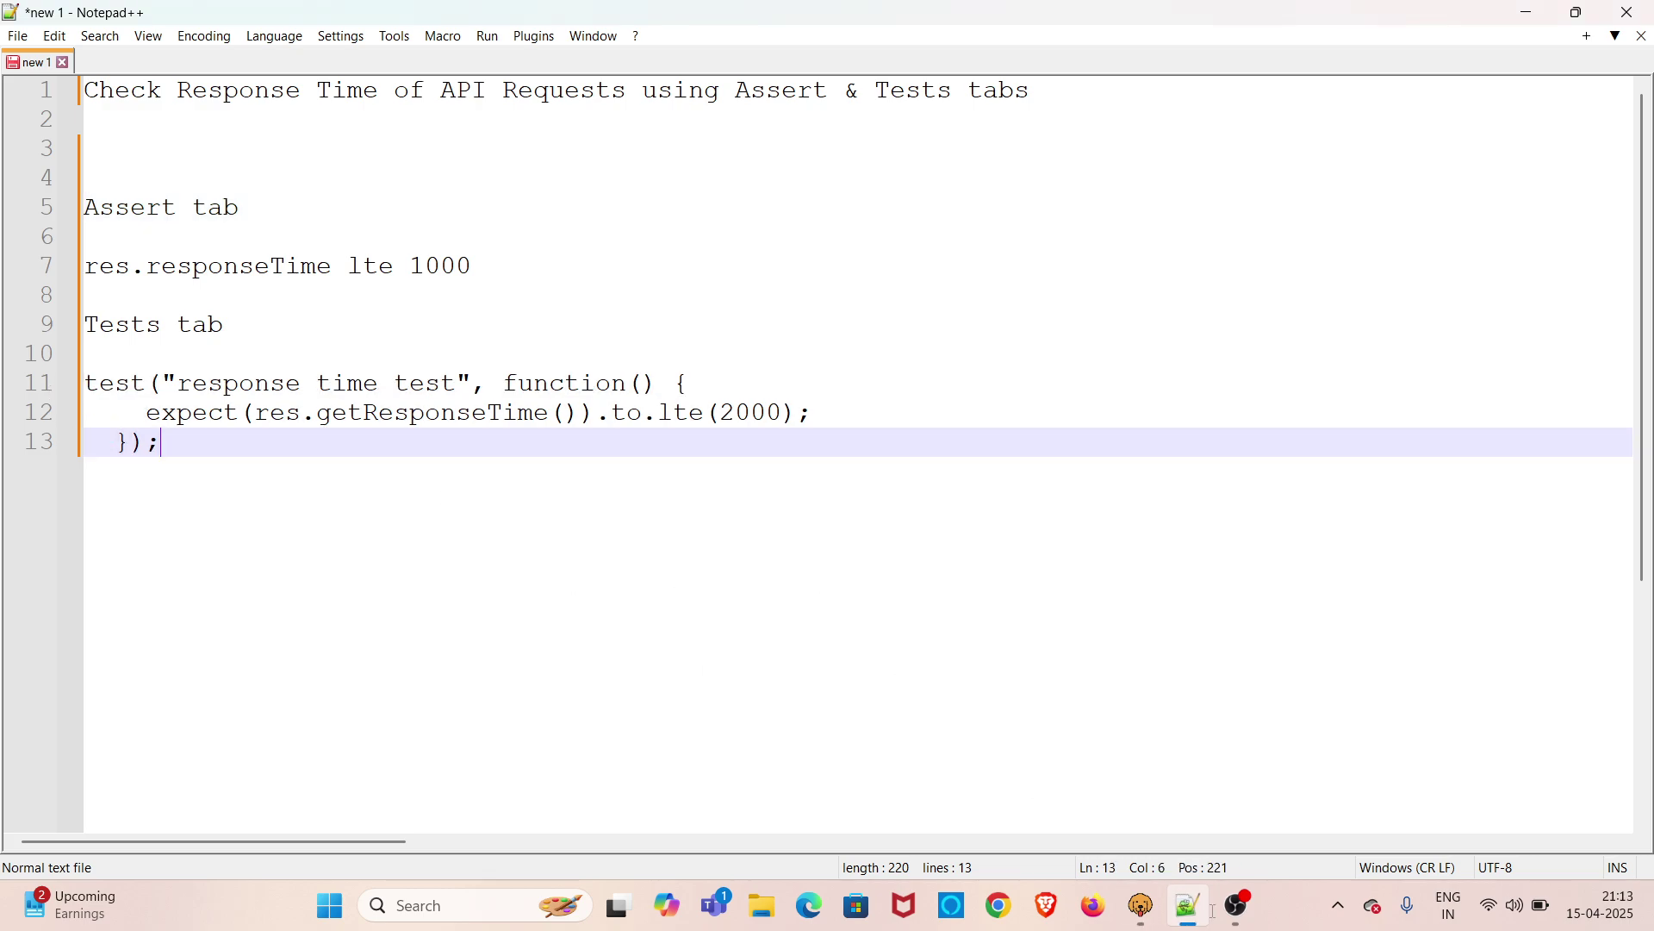
click(1140, 904)
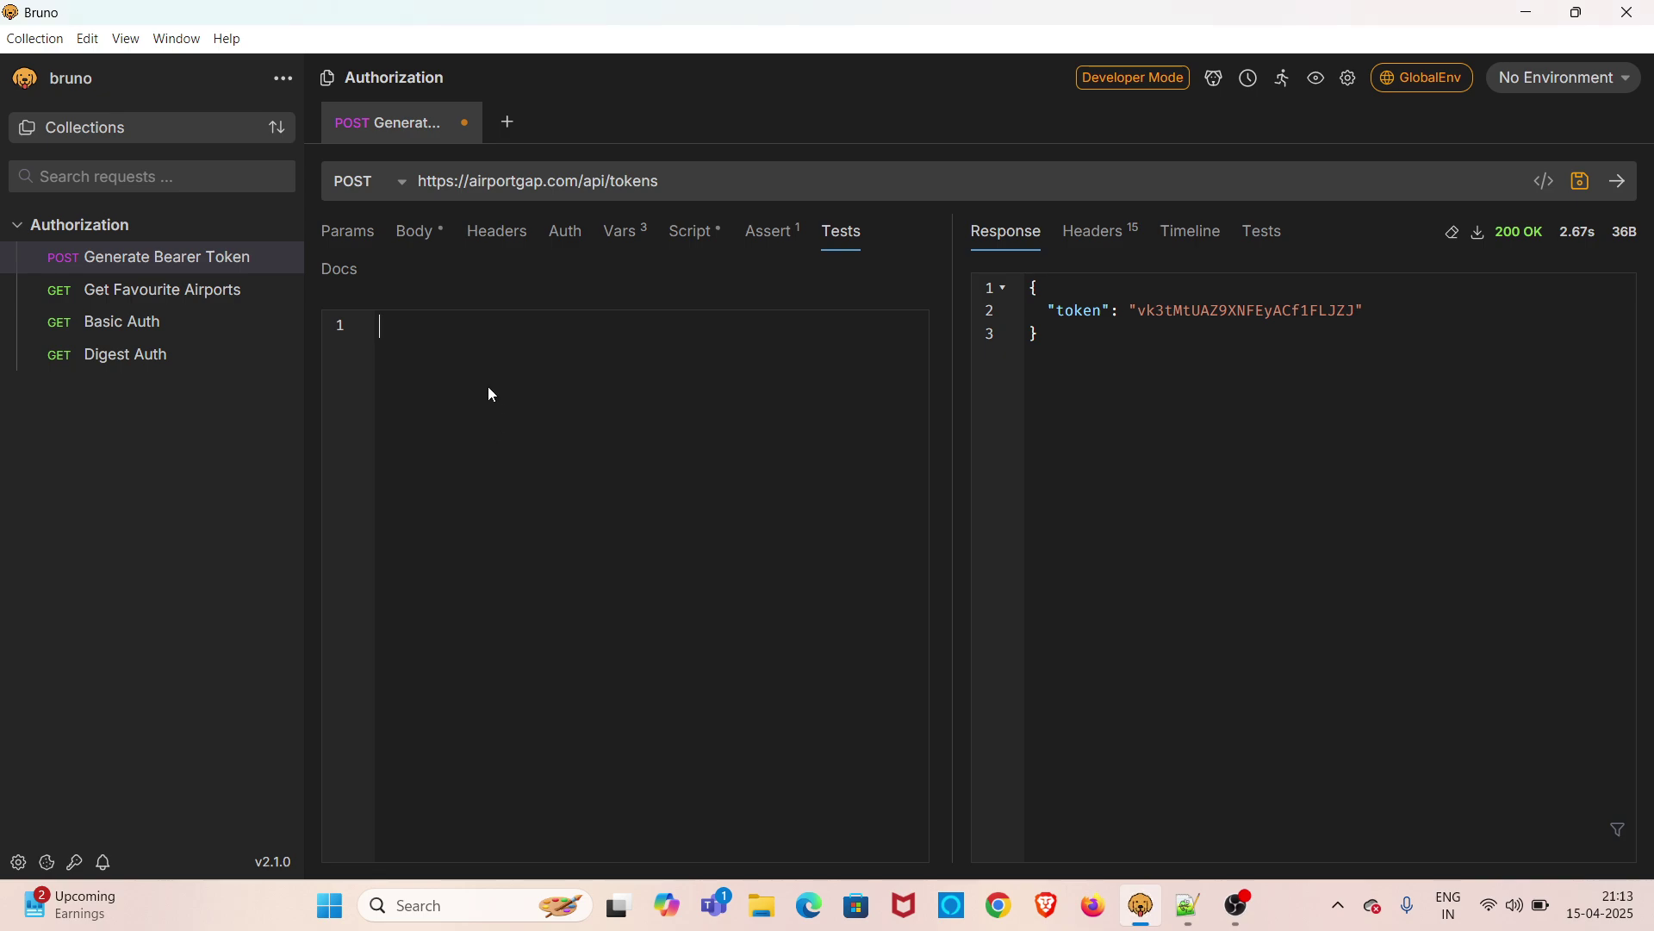
Step: Paste the response-time test script, save the request and send it again
click(531, 393)
text(test("response time test", function() {     expect(res.getResponseTime()).to.lte(2000);   });)
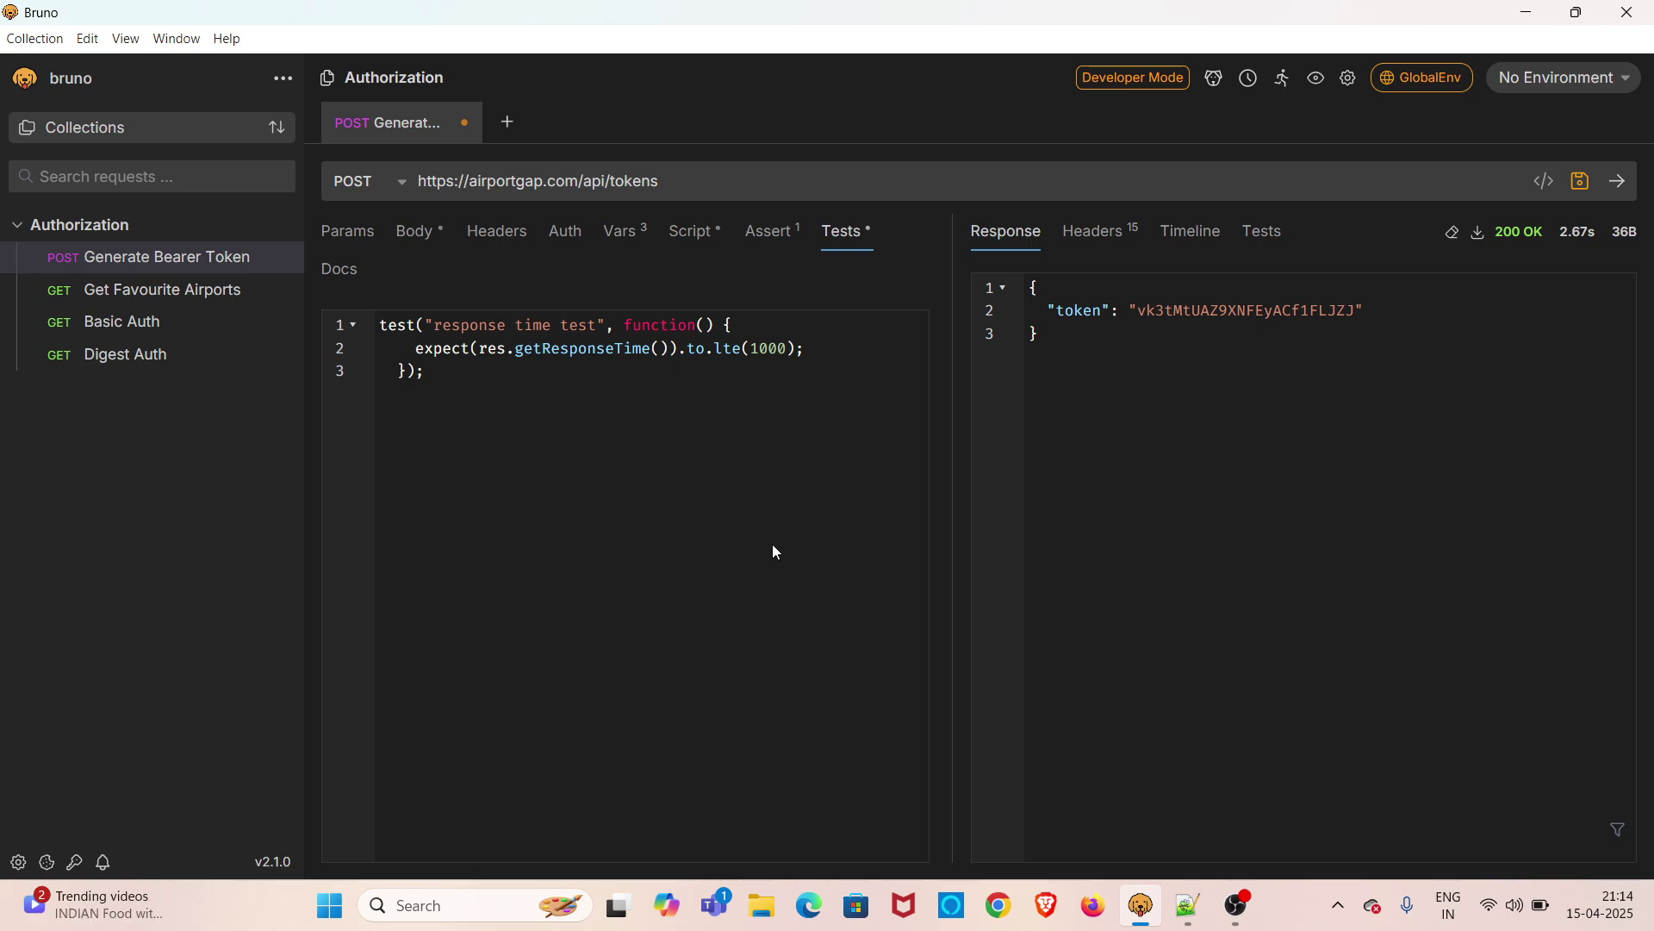
click(771, 230)
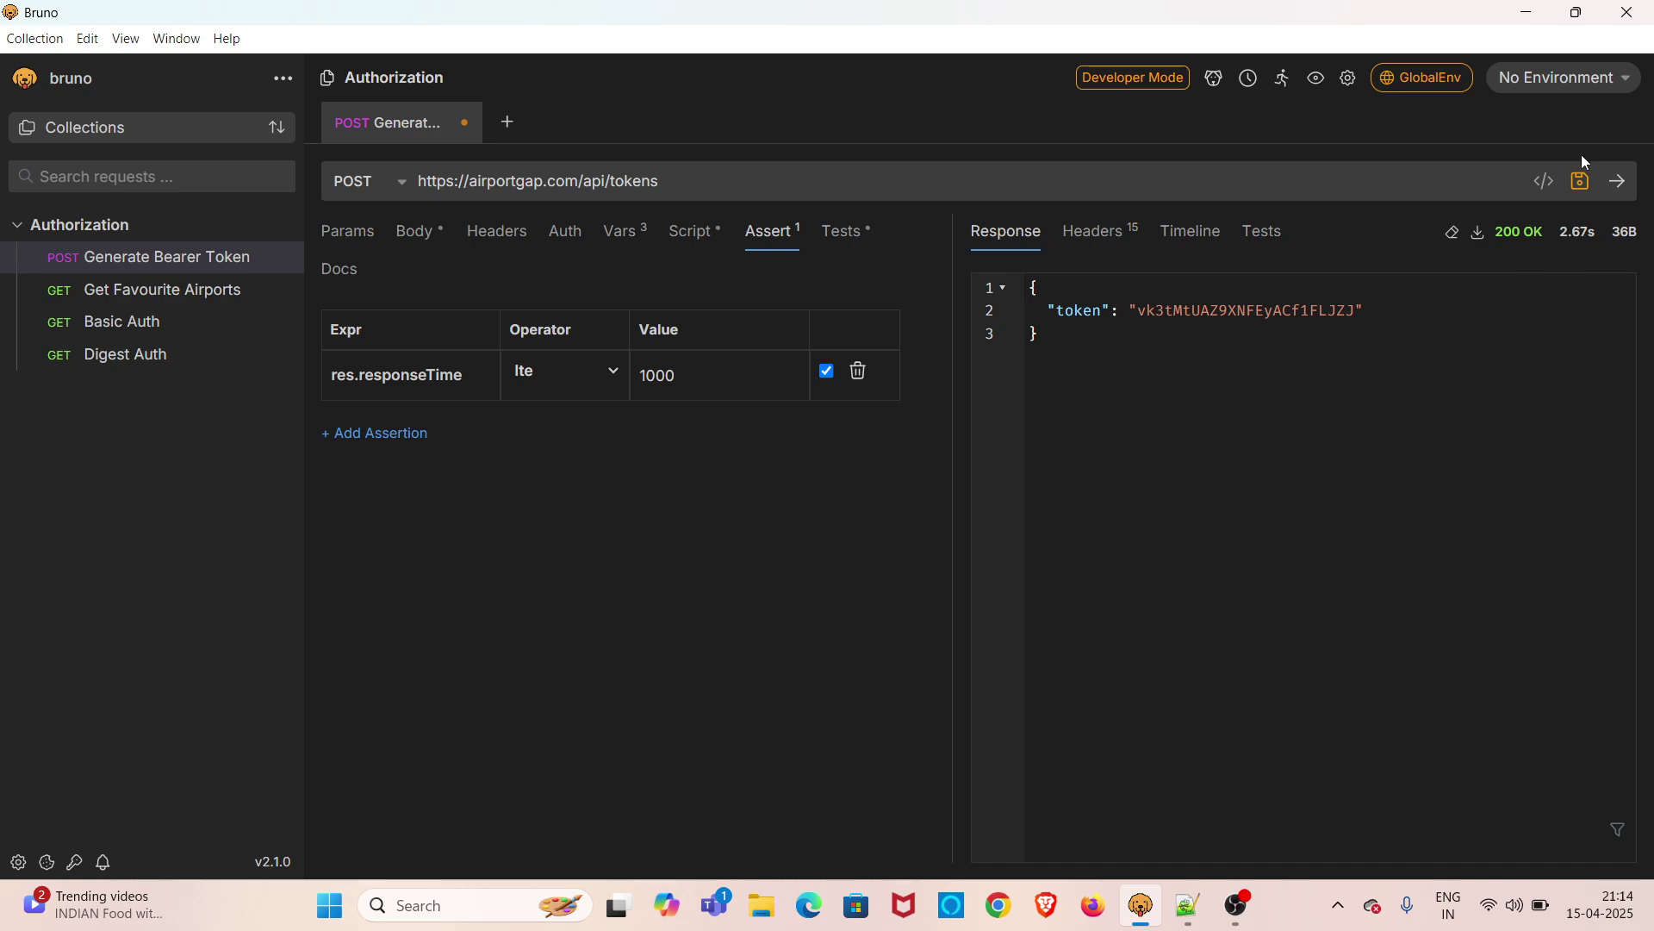
click(1579, 181)
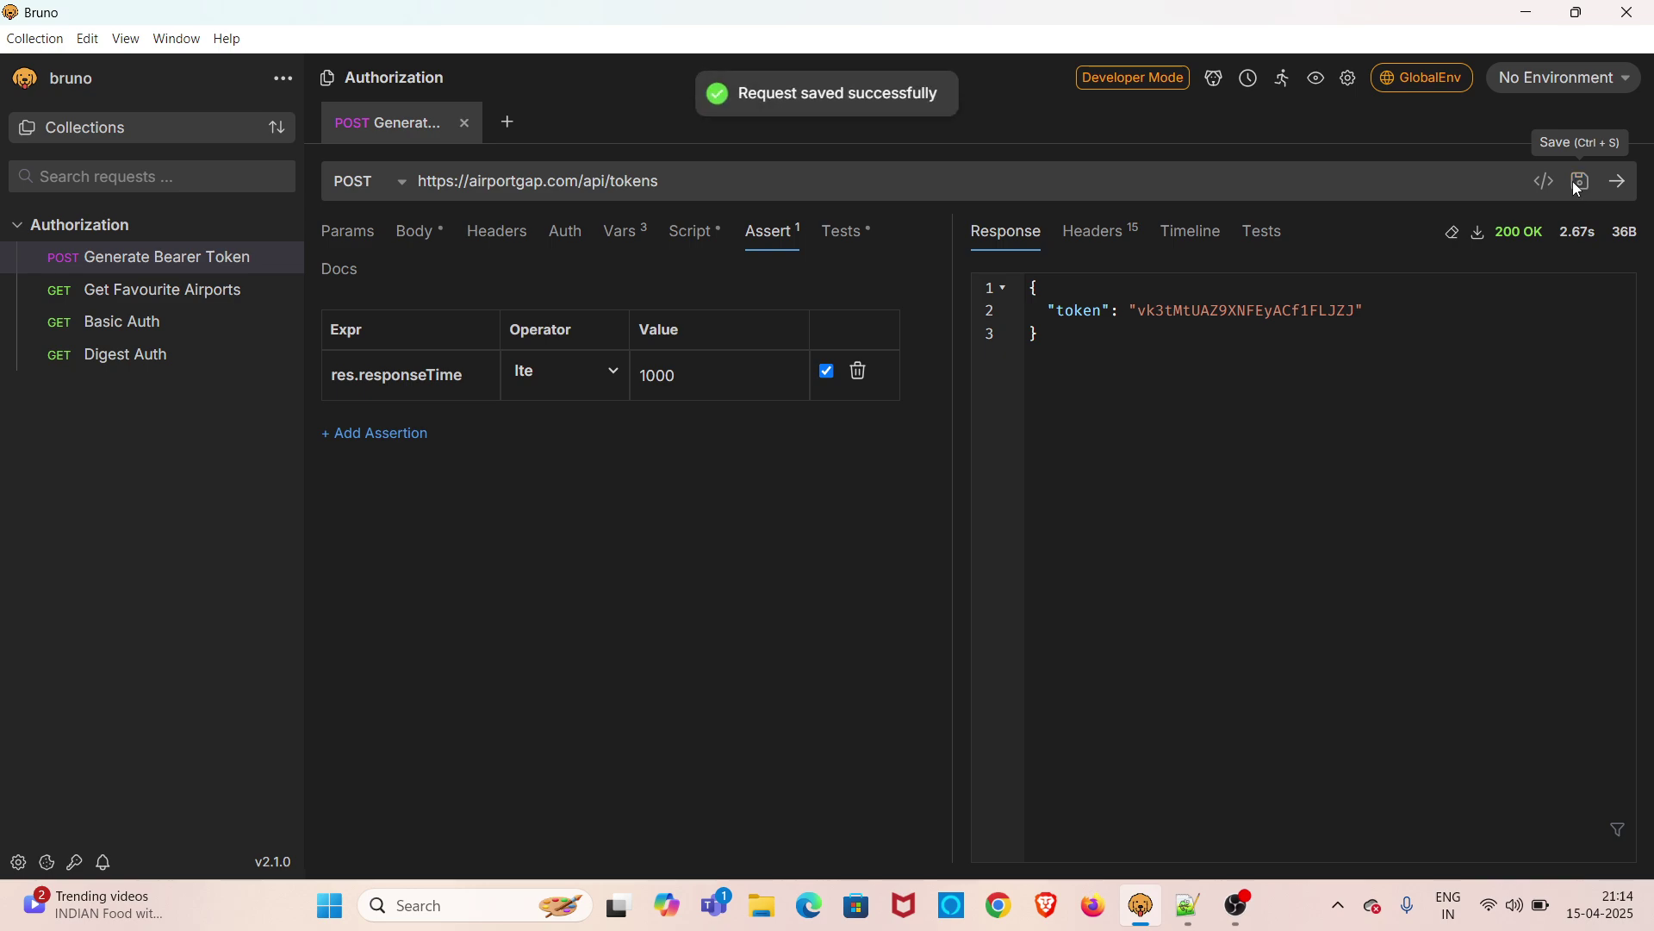
click(1616, 182)
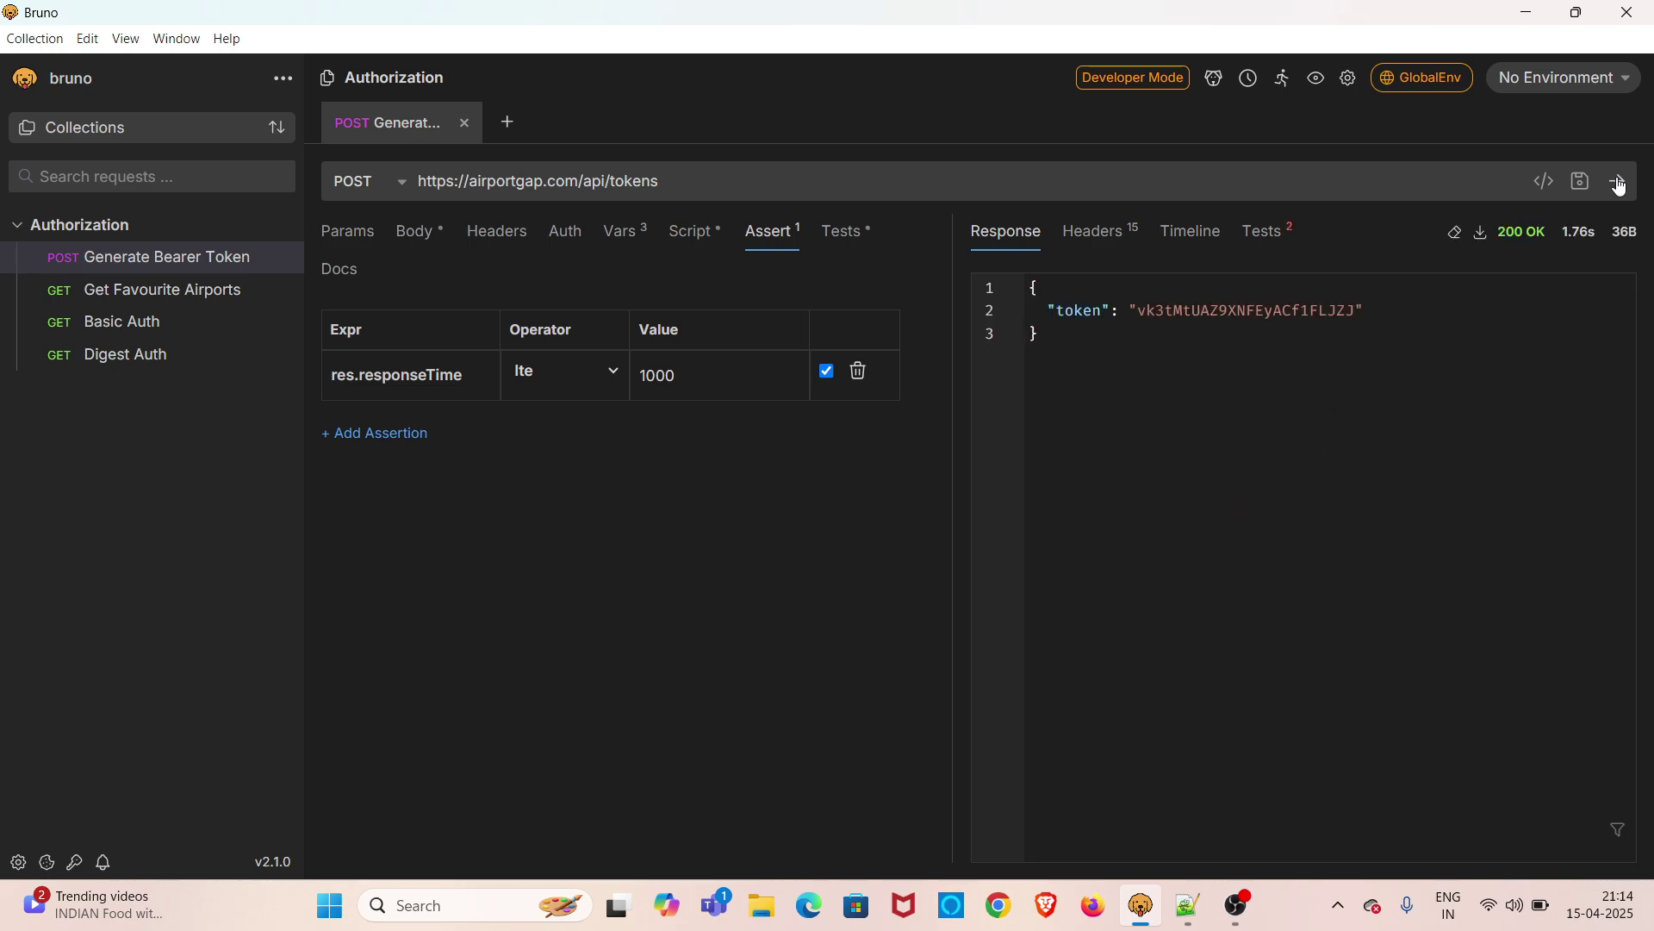
Step: Review the failed test and lte 1000 assertion messages showing 1757 ms actual response time
click(1261, 241)
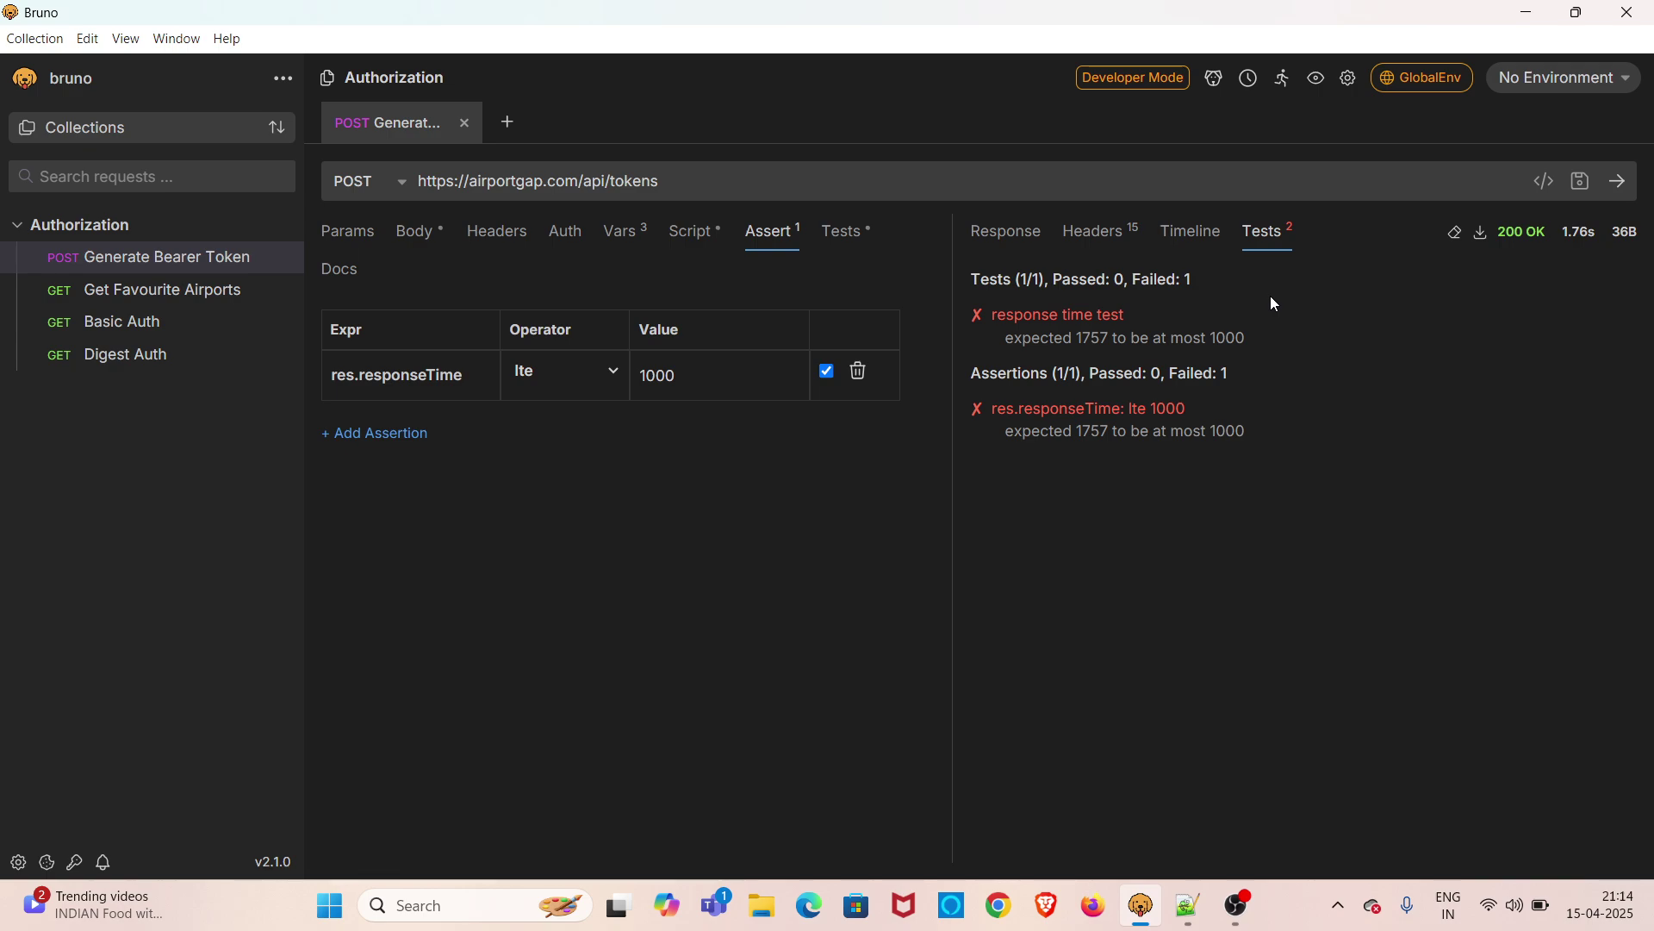
drag(1245, 335, 989, 339)
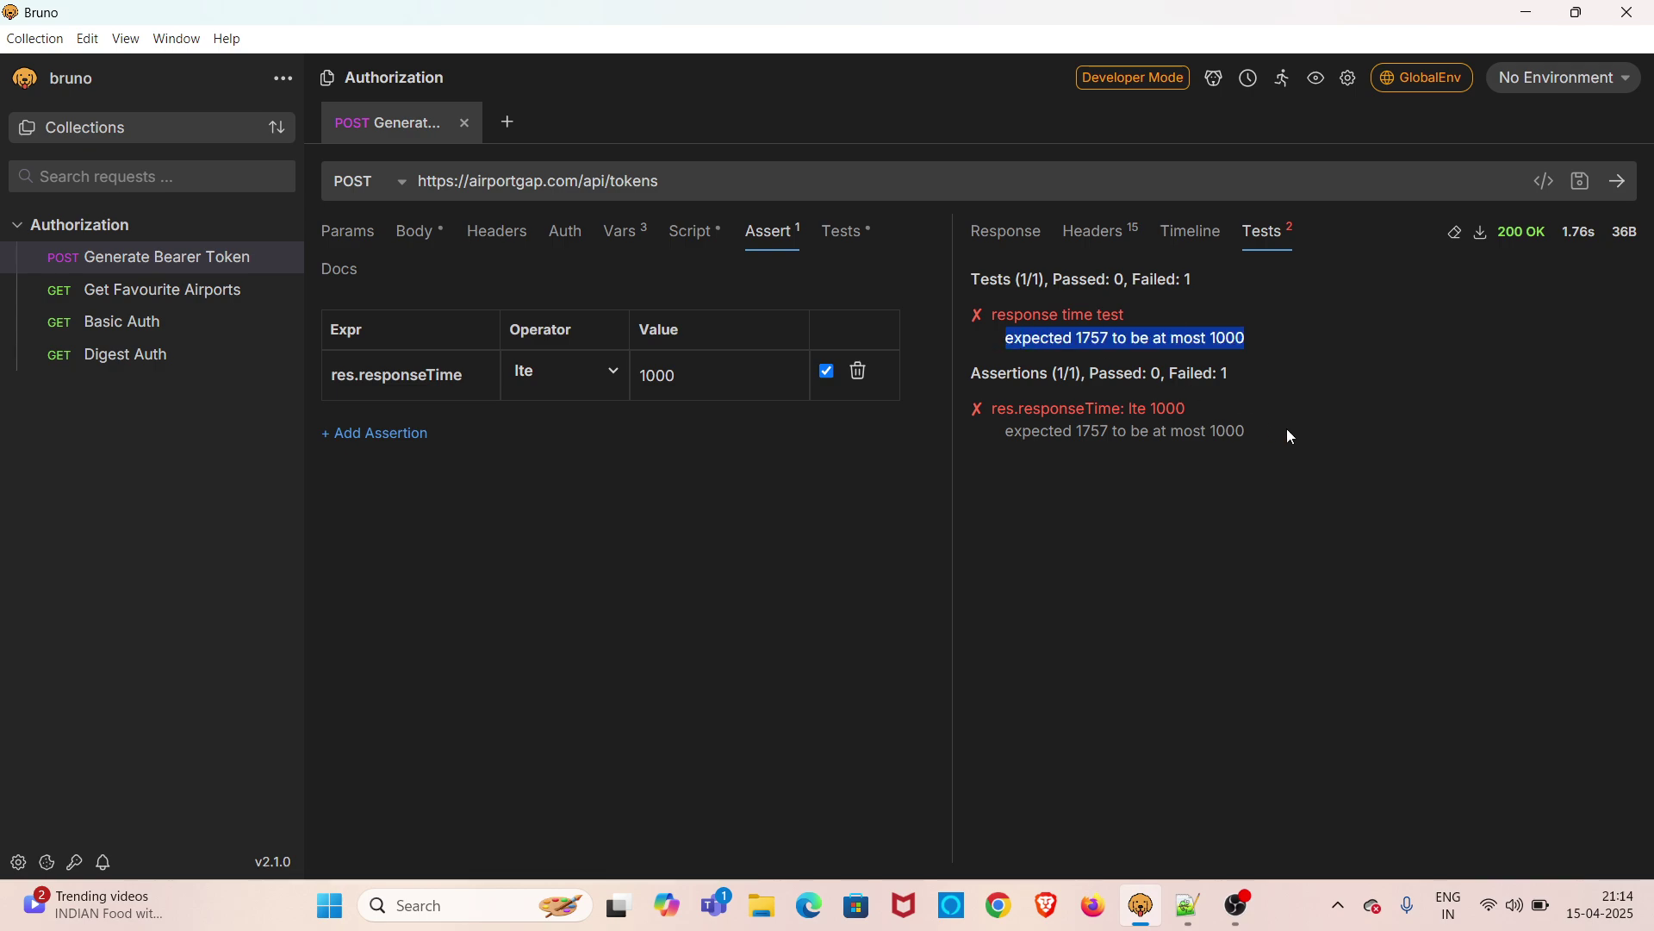
drag(1287, 431, 1029, 430)
click(1041, 446)
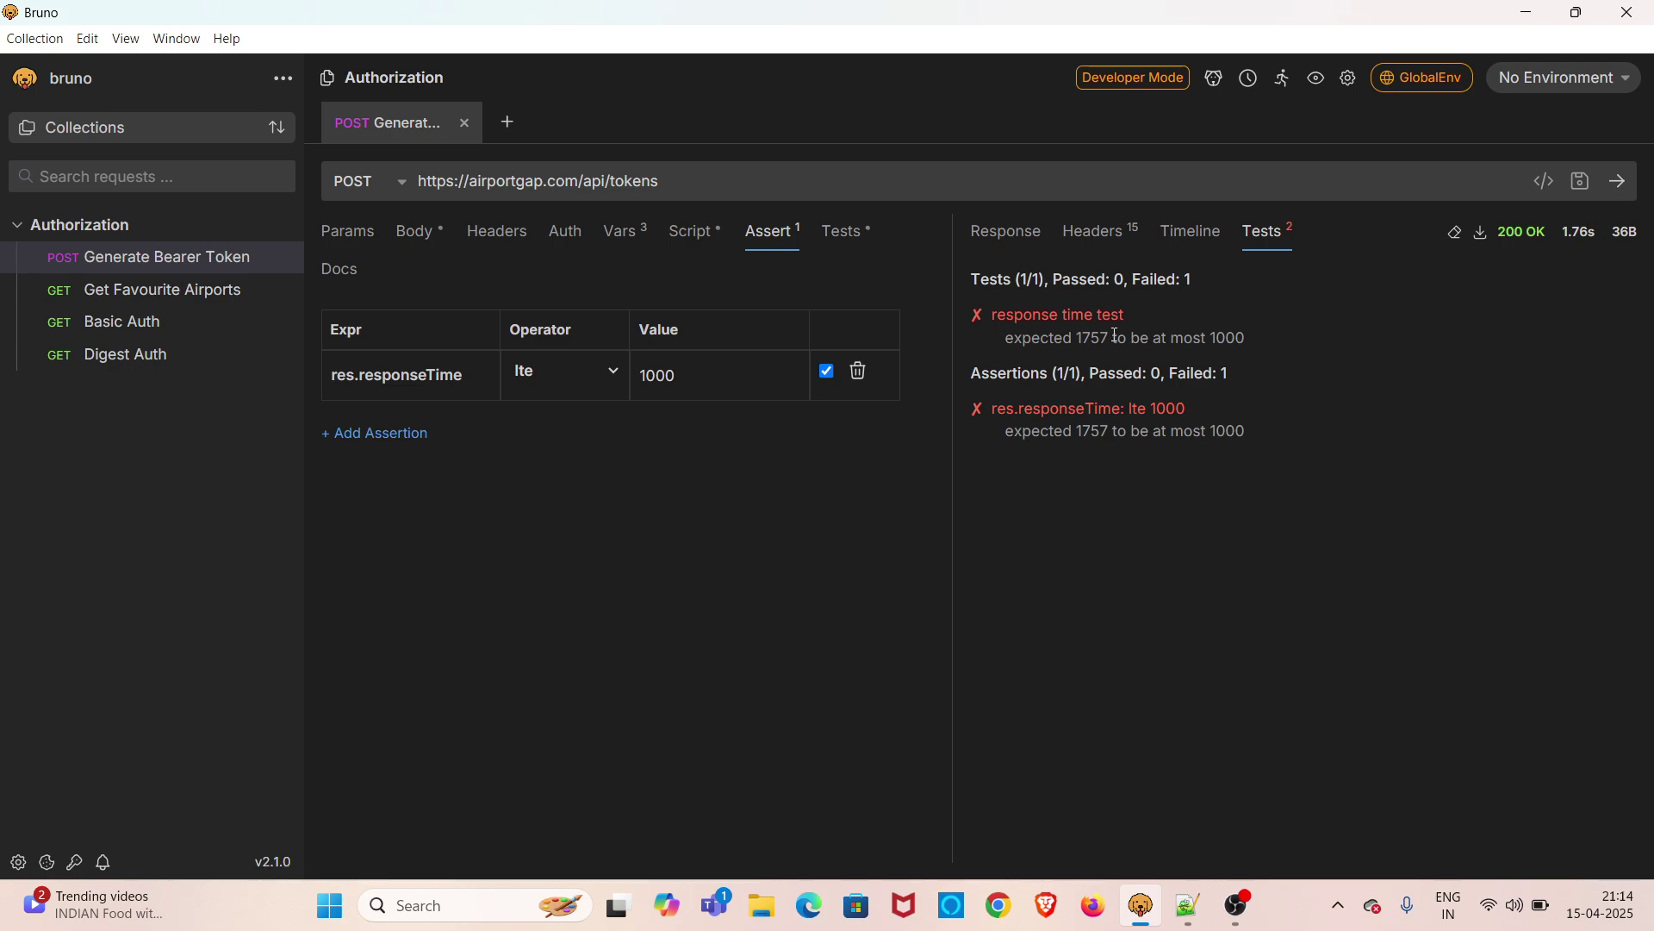
drag(1114, 339, 1075, 340)
Step: Change the limit to 2000 in both the assertion and the lte test, save and resend
click(648, 376)
key(BackSpace)
text(2)
click(836, 235)
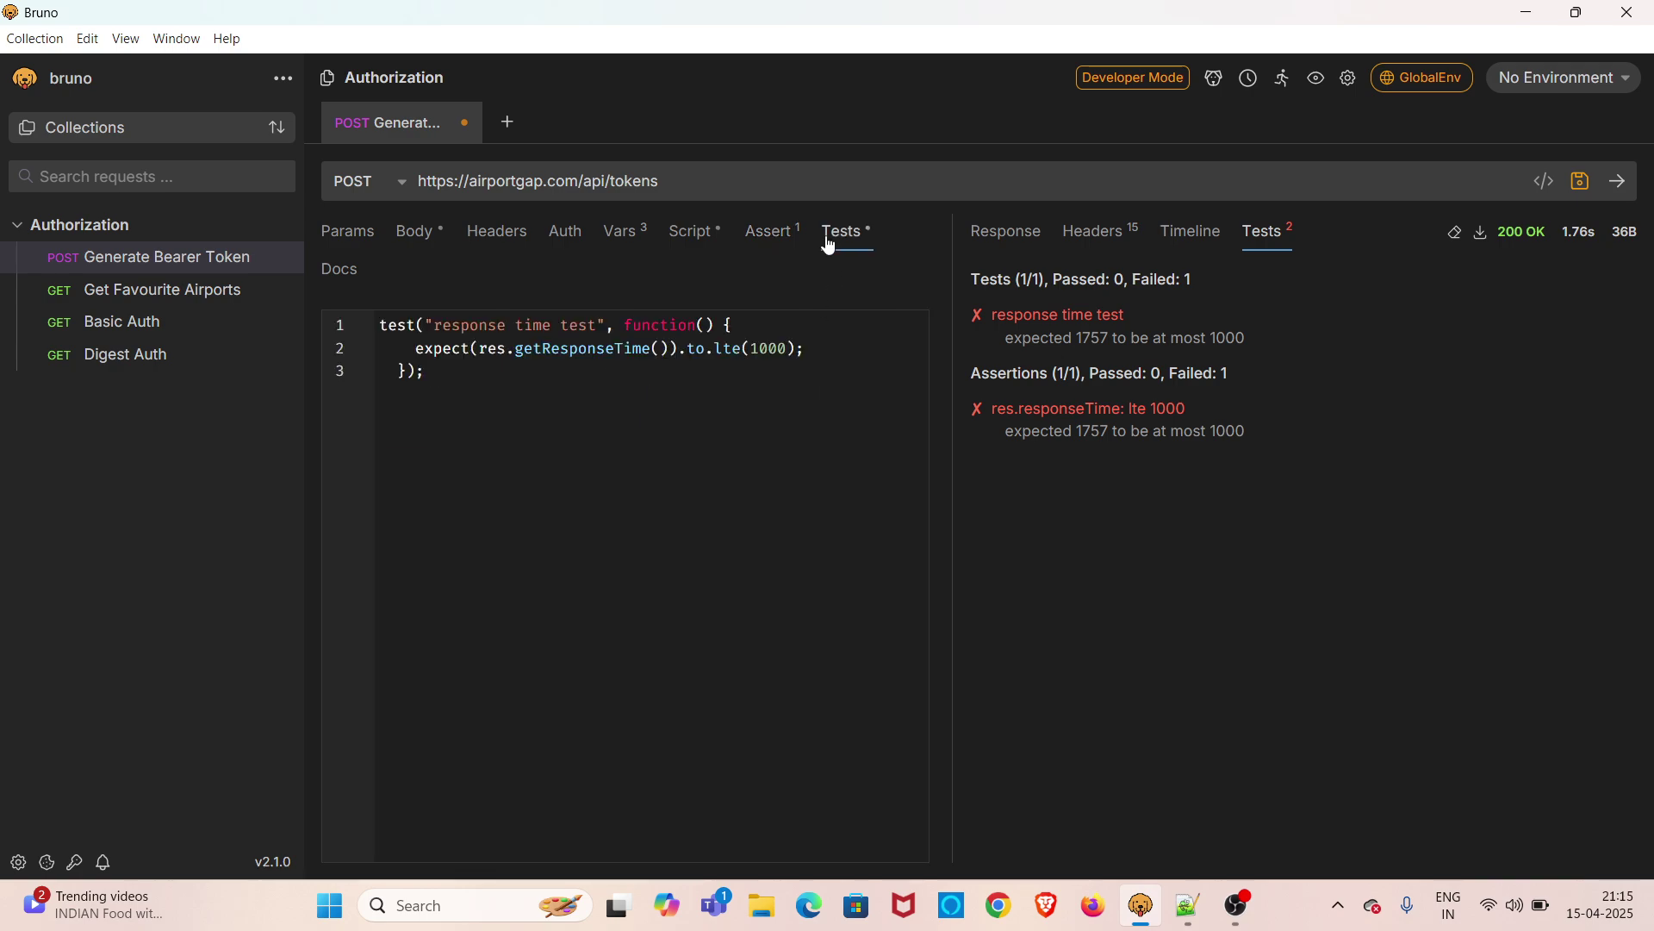
double_click(768, 347)
text(2000)
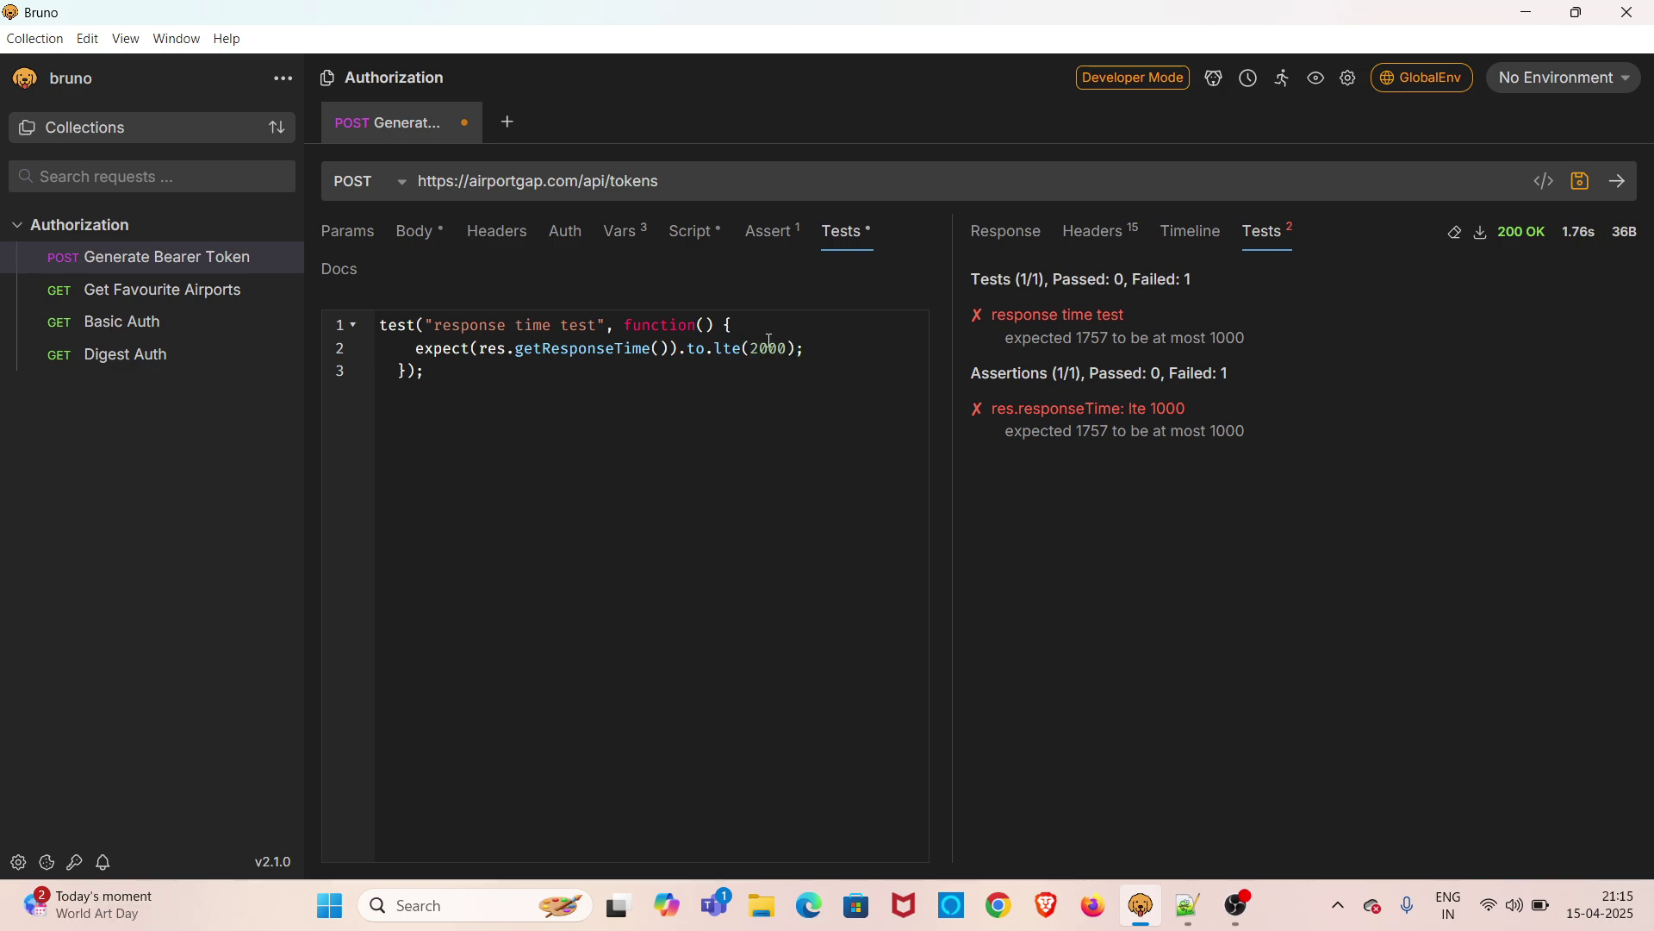
click(1580, 182)
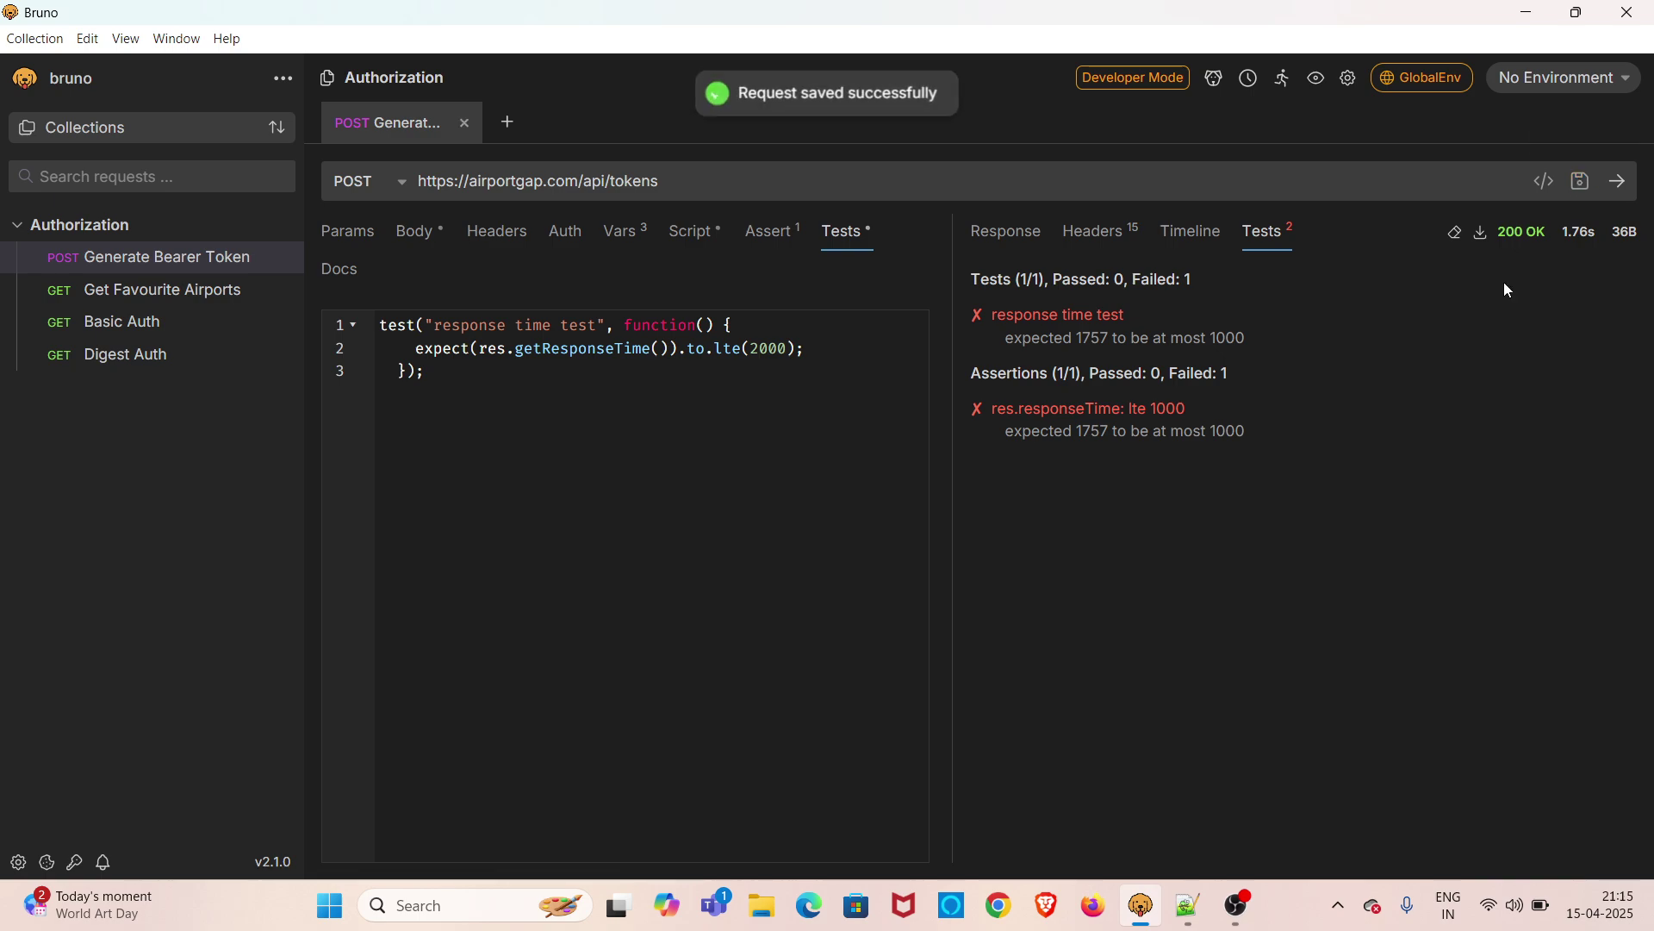
click(1615, 182)
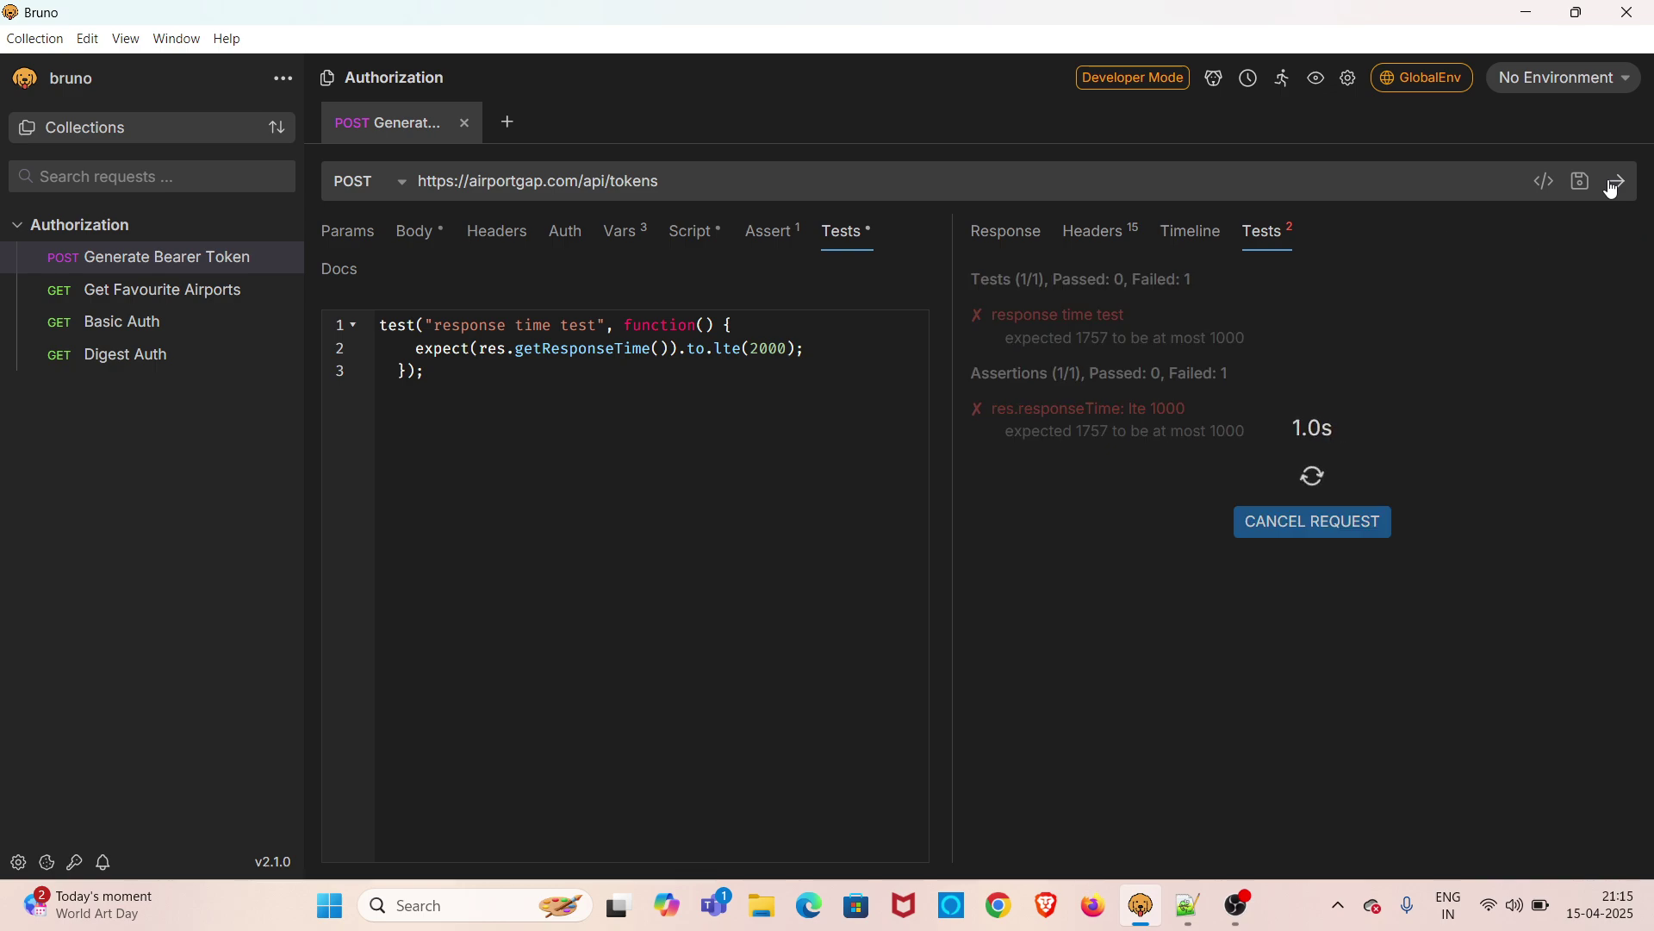